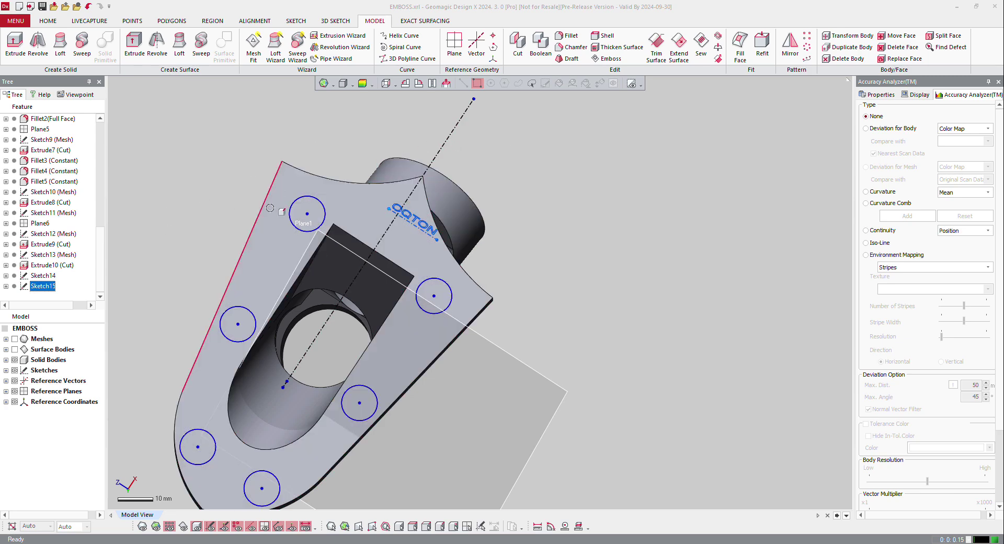
Start a pad-type Emboss and replace the preselected lettering sketch with the Sketch14 circles as the profile.
right_drag(361, 275, 552, 300)
scroll(702, 296, down, 3)
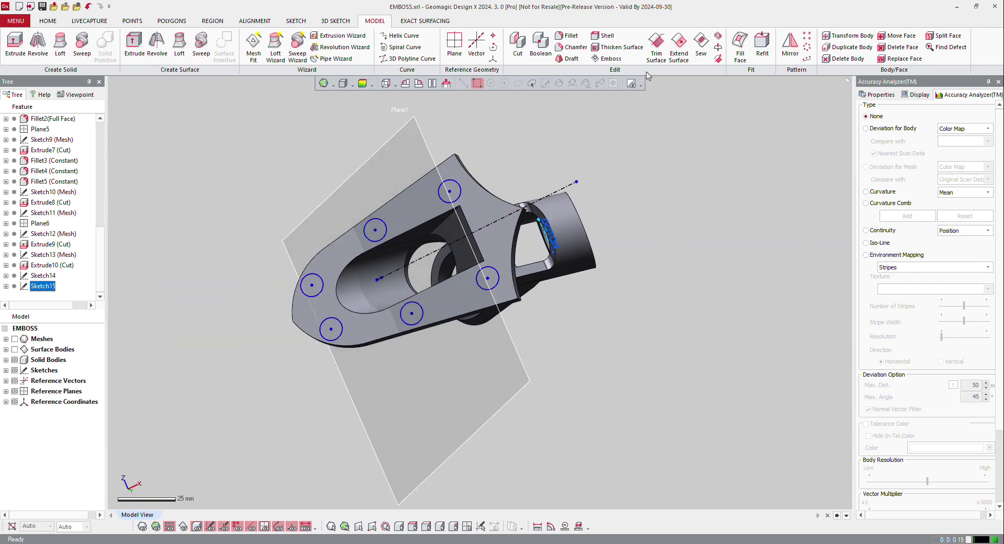
click(607, 59)
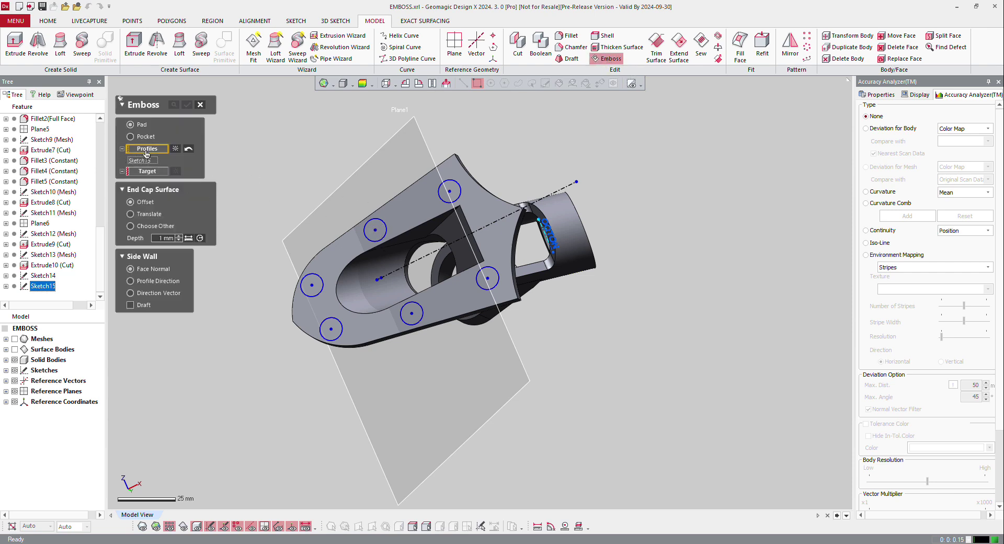
click(176, 150)
click(43, 276)
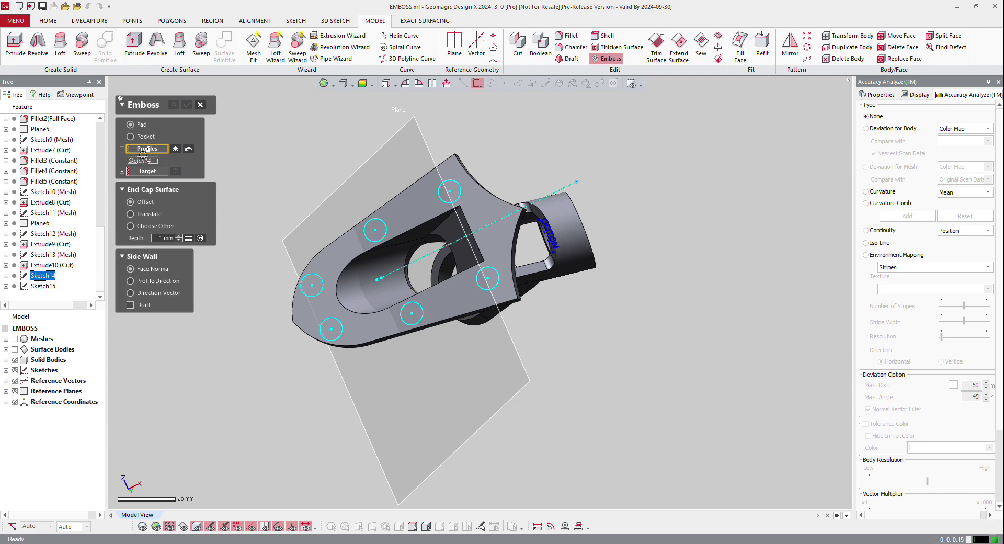
click(174, 151)
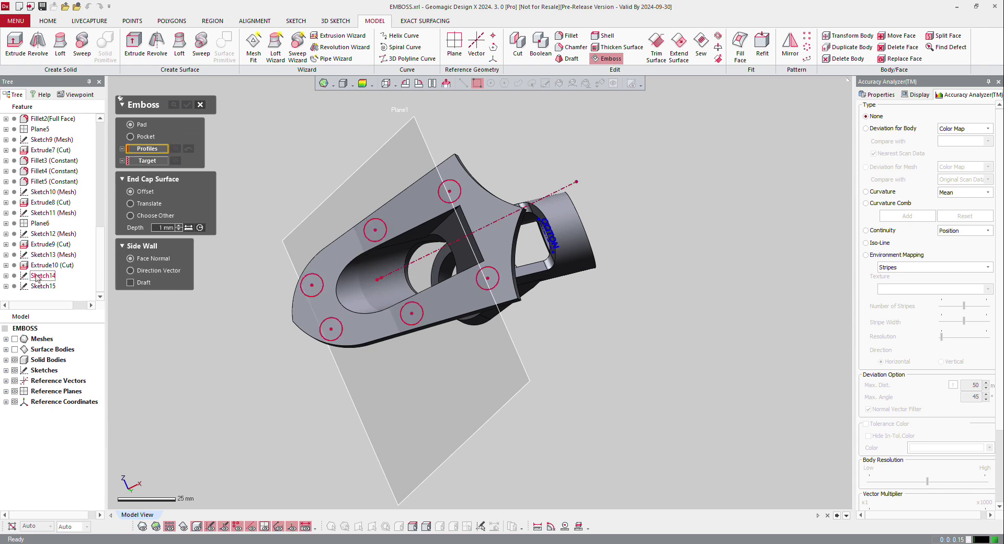
click(53, 275)
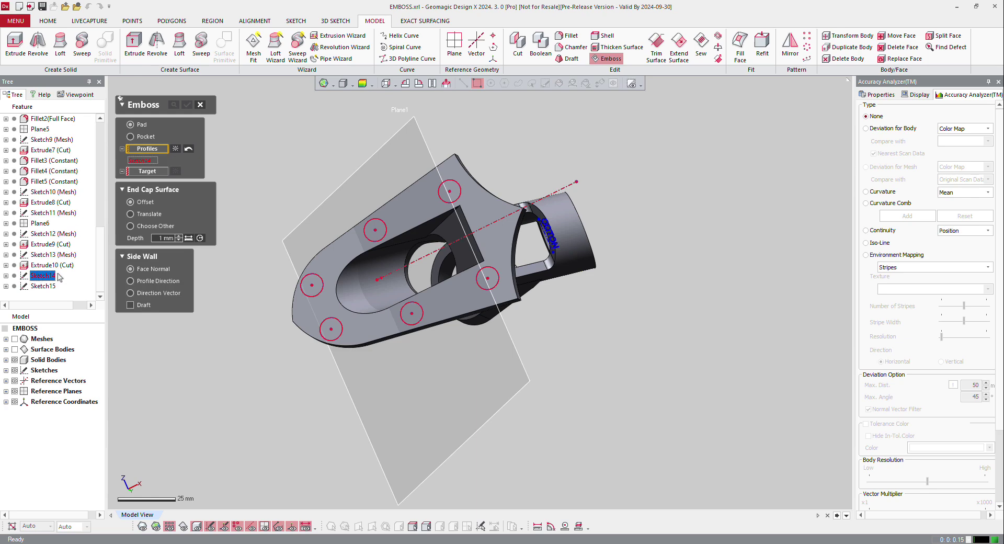
Target the flat flange face, preview the 1 mm offset pads with face-normal side walls, and apply the emboss.
click(149, 175)
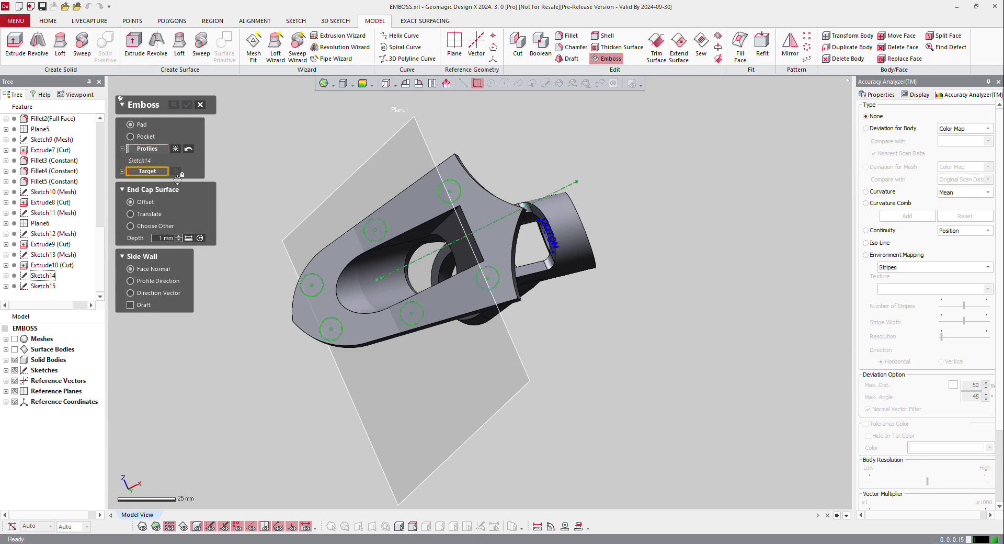
click(419, 194)
right_drag(430, 259, 354, 186)
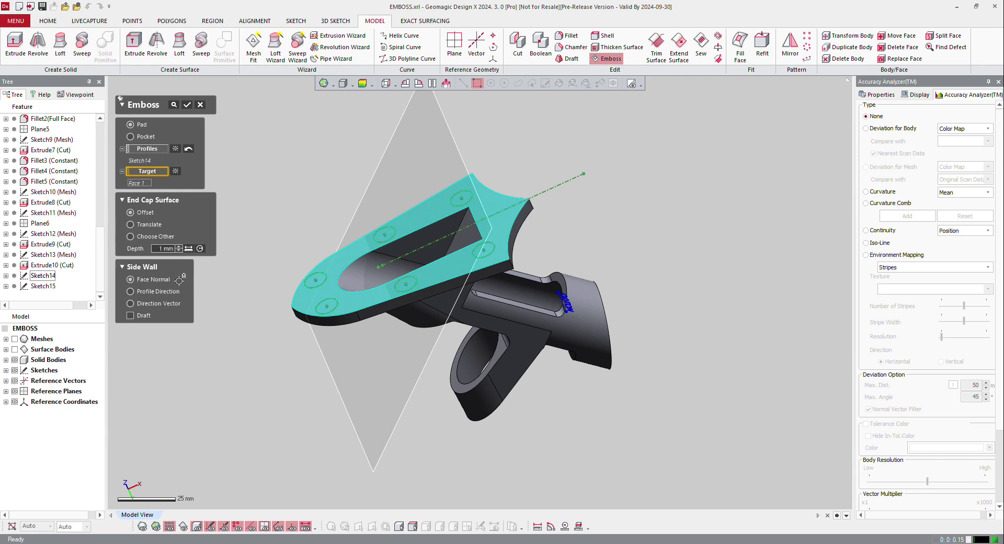
click(174, 105)
right_drag(353, 275, 343, 166)
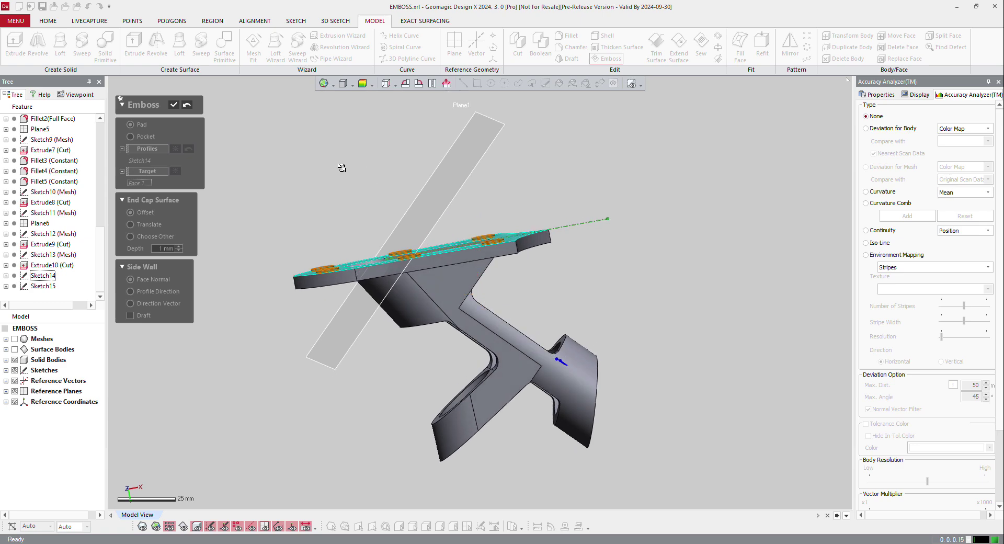
click(175, 106)
right_drag(329, 244, 415, 283)
scroll(419, 257, up, 6)
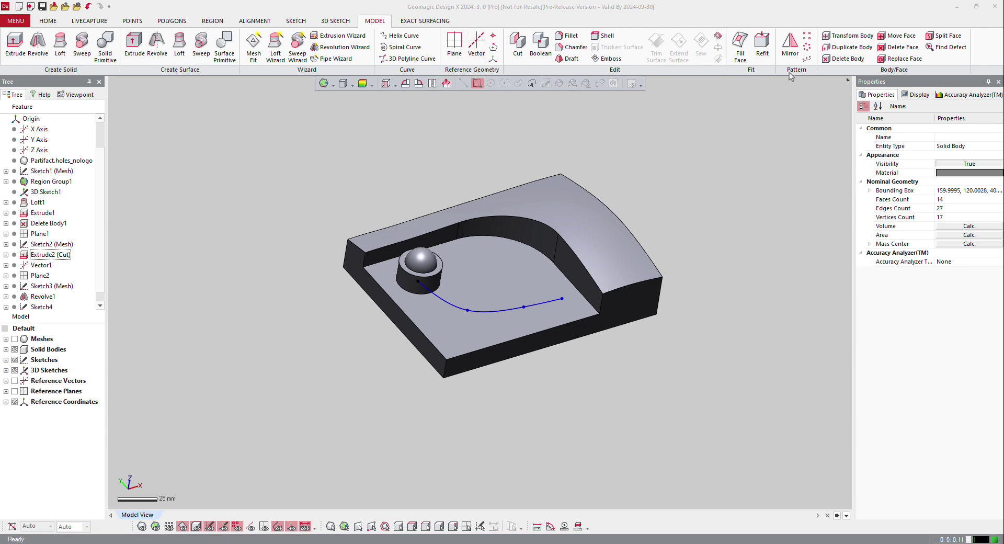
Set up a Curve Pattern of the domed cylindrical body along the sketched spline.
click(807, 58)
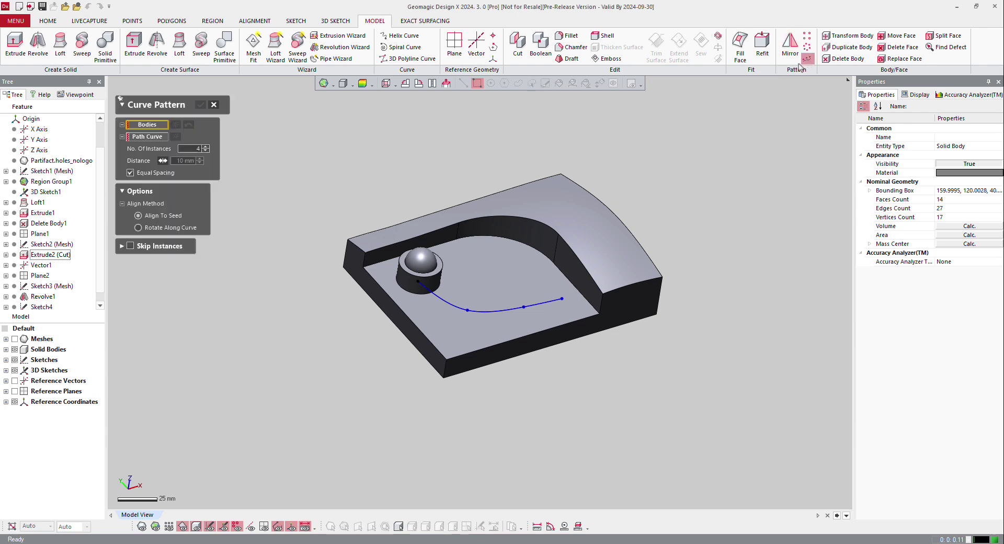
click(420, 262)
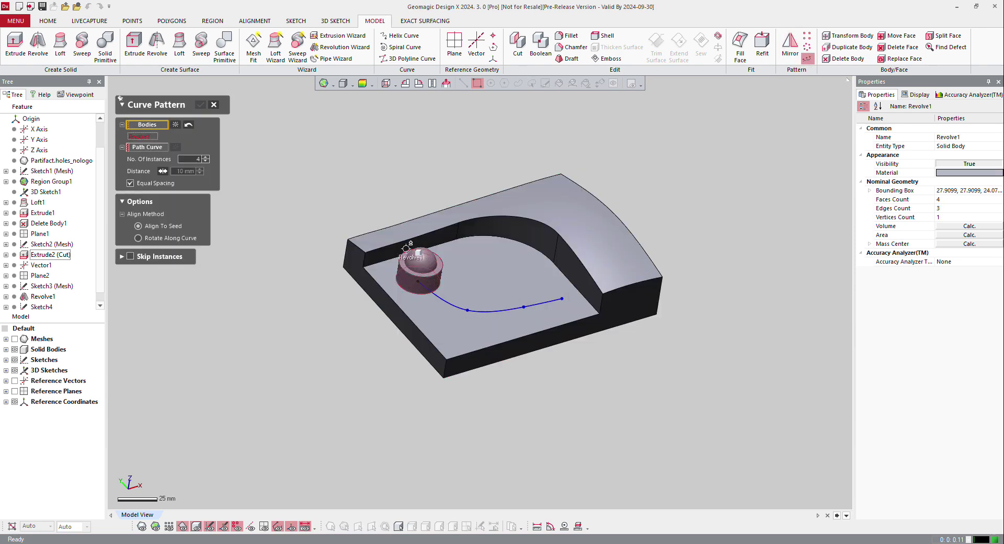
click(146, 147)
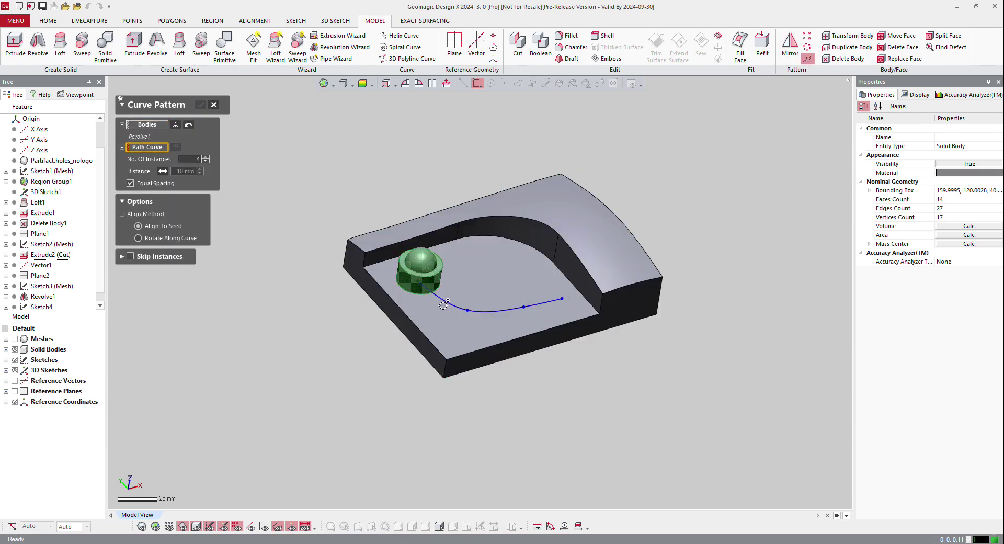
click(446, 301)
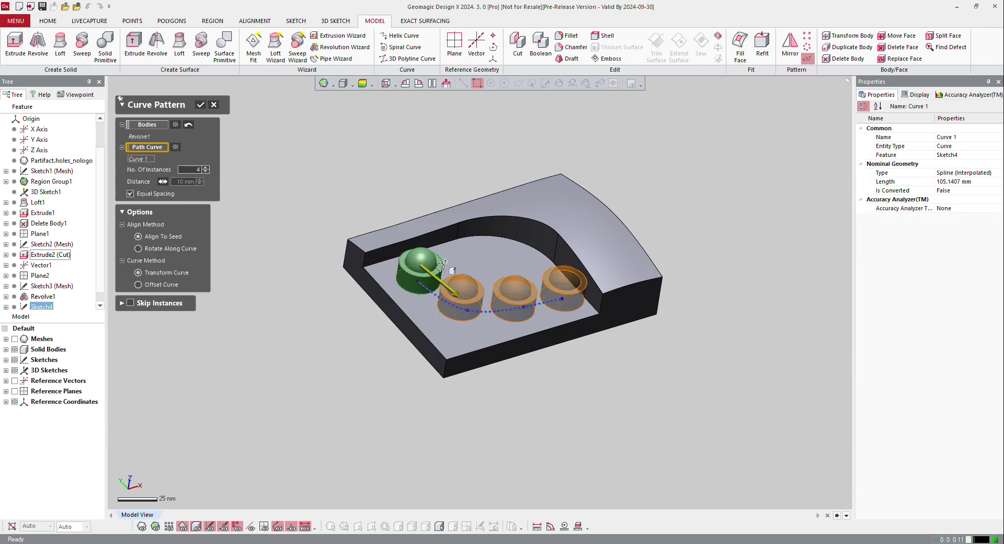
right_drag(449, 272, 356, 398)
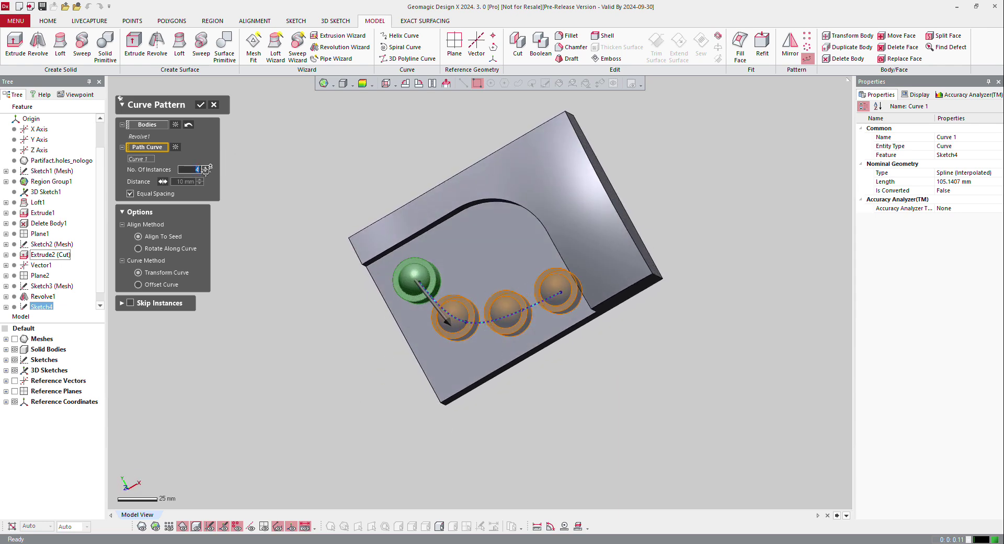
Set the curve pattern to 3 equally spaced instances and apply it.
text(1)
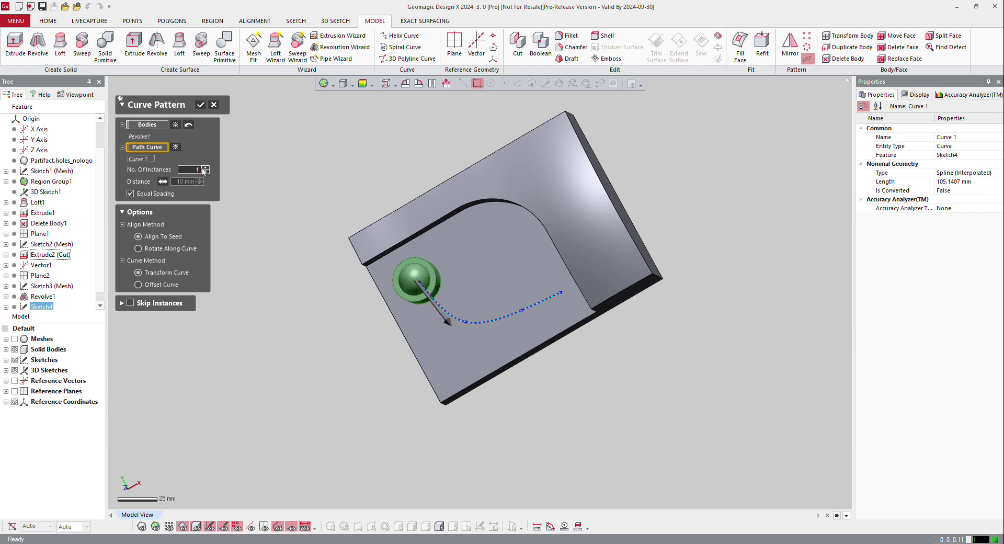
click(206, 168)
click(206, 168)
click(205, 167)
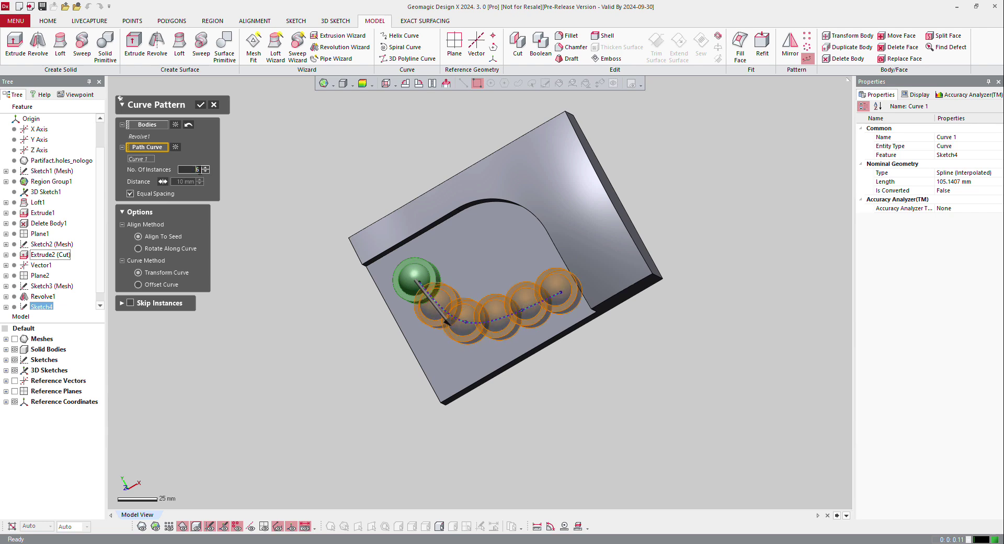
click(205, 171)
click(205, 171)
click(206, 171)
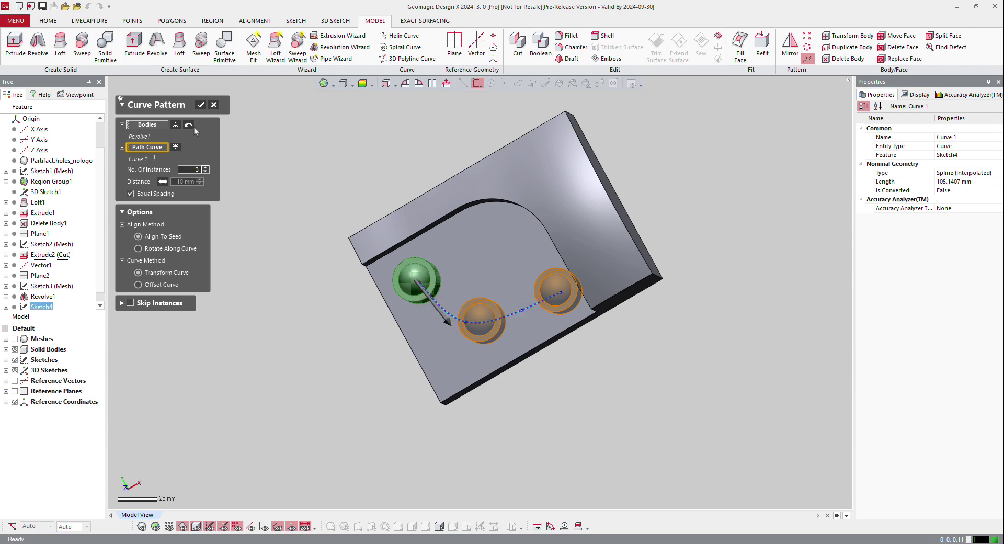
click(201, 105)
right_drag(578, 173, 484, 264)
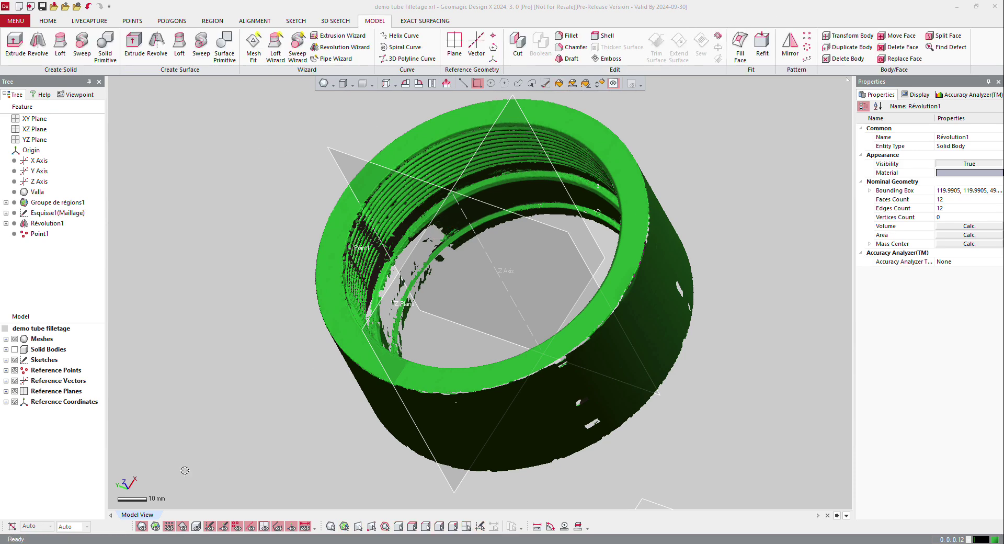
Hide the scan mesh, show the solid tube body, and select the inner circular edge of its end face.
click(195, 527)
click(142, 527)
mouse_move(421, 325)
right_down()
mouse_move(447, 303)
mouse_move(598, 319)
mouse_move(596, 282)
mouse_move(491, 223)
right_up()
scroll(527, 249, down, 1)
scroll(478, 219, up, 5)
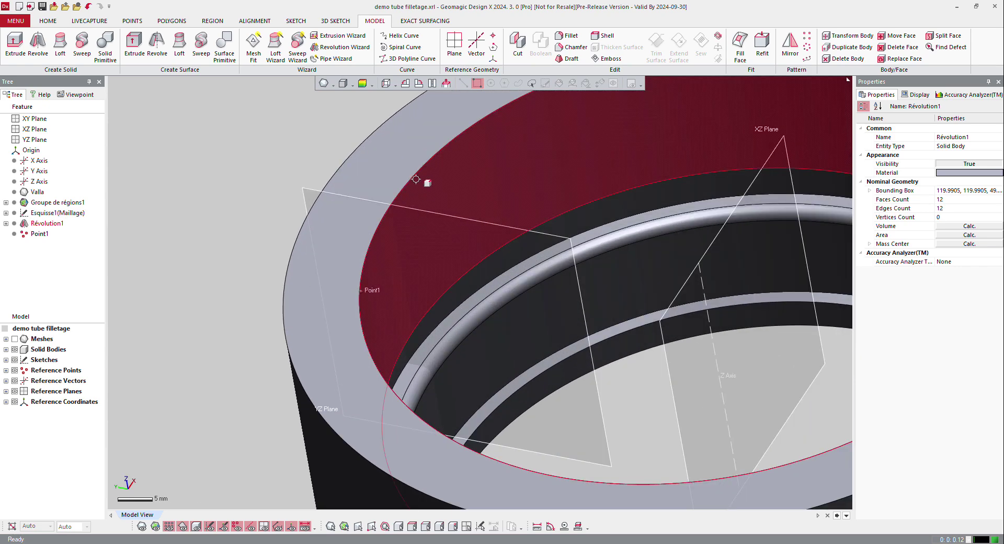
click(416, 179)
right_click(416, 179)
click(424, 148)
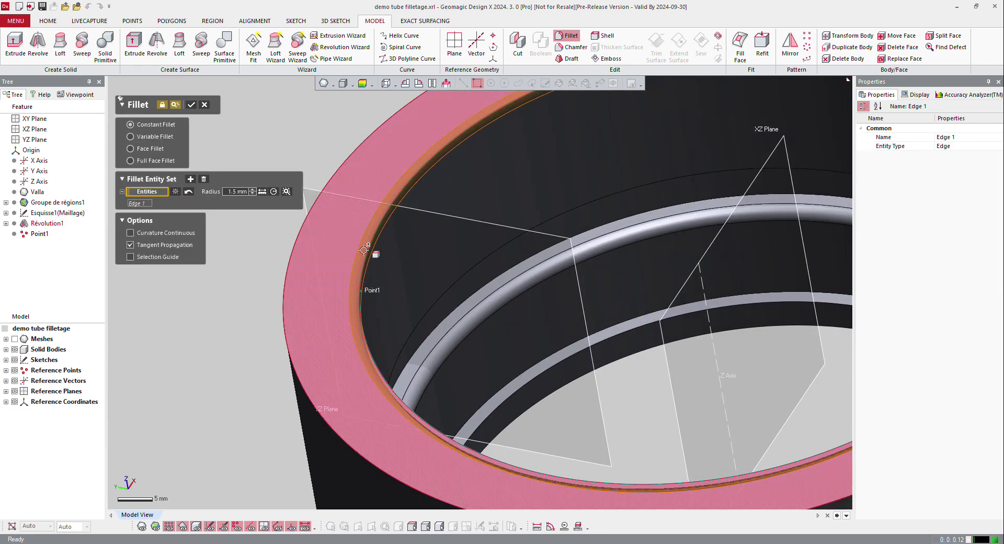
click(204, 105)
Chamfer the tube's selected inner rim edge by angle and distance, using 1 mm and 45°.
right_click(415, 175)
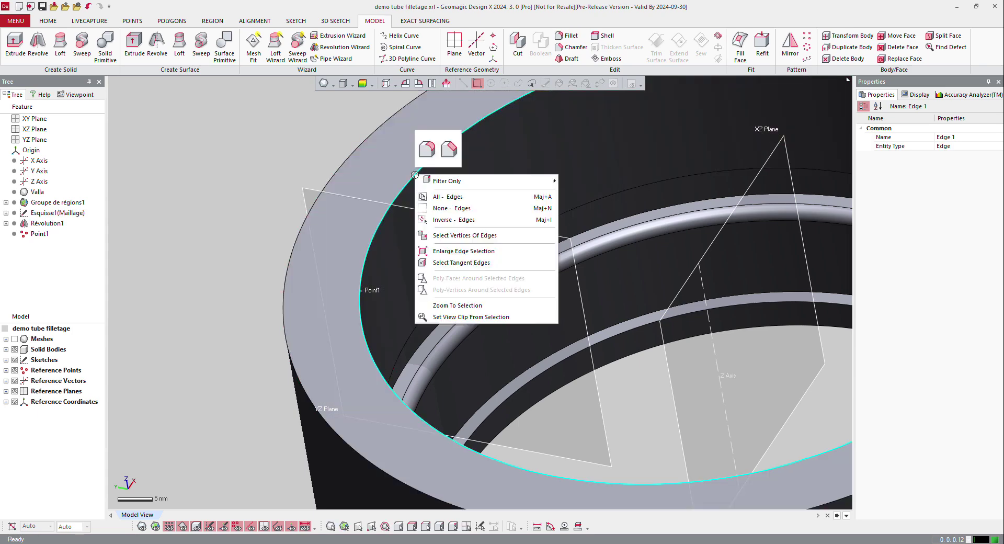
click(449, 151)
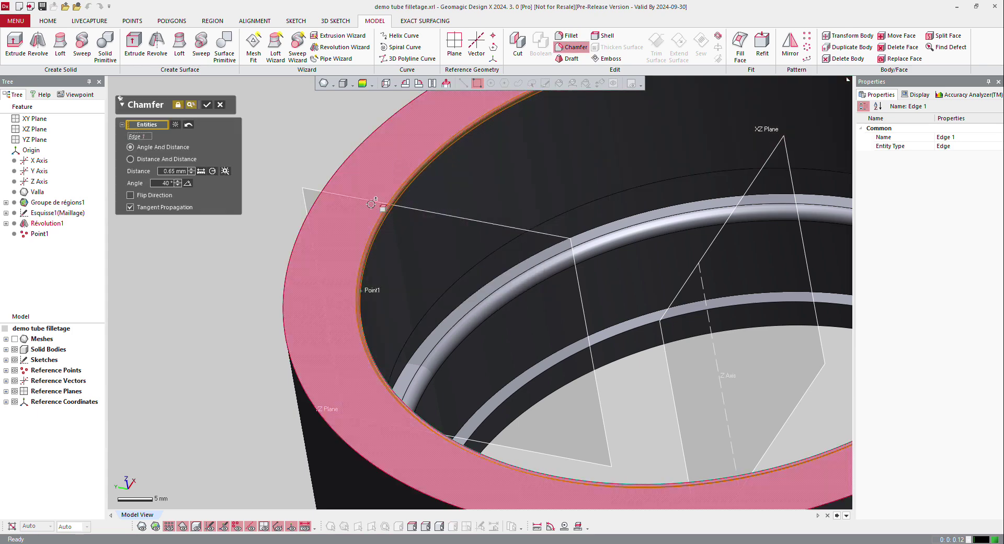
scroll(393, 197, up, 4)
scroll(392, 198, up, 2)
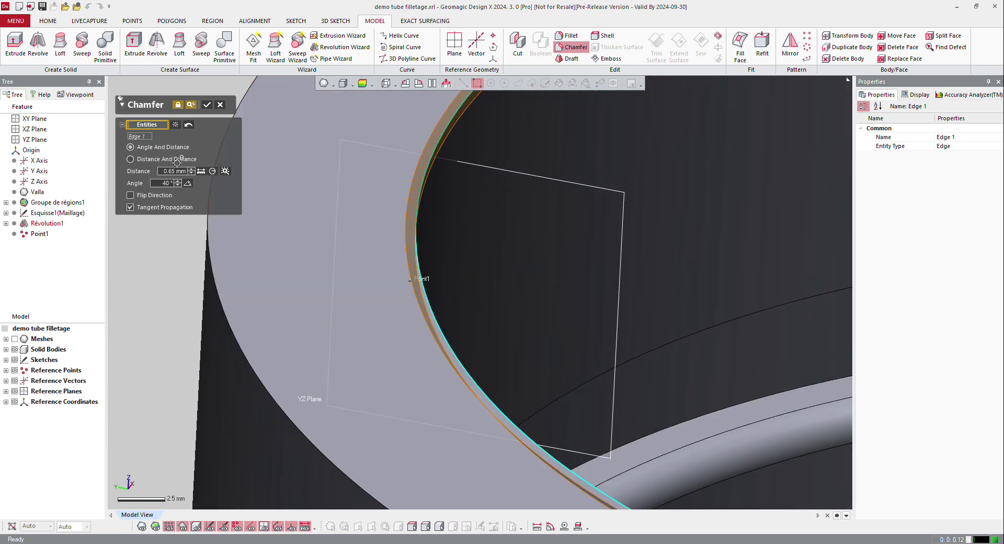
click(161, 171)
text(1)
key(Return)
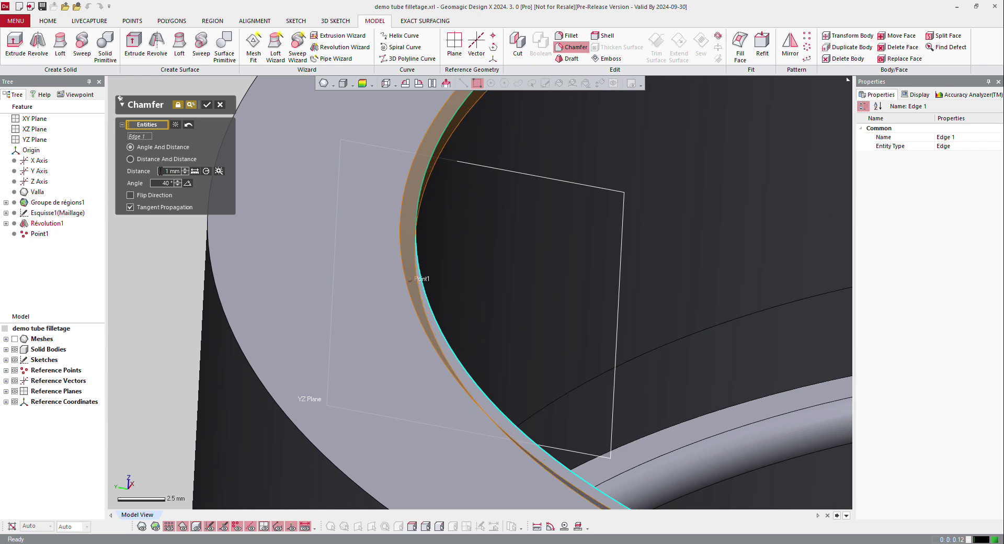
click(156, 183)
key(Return)
click(207, 104)
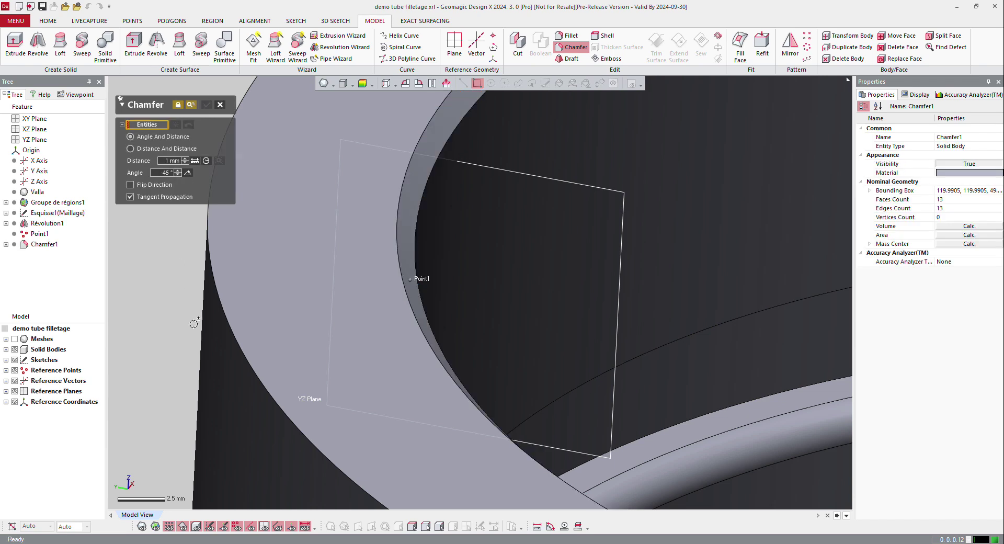
Display the scan mesh instead of the solid body, examine the tube's internal thread closely, and leave the Chamfer command.
scroll(356, 255, down, 5)
key(Tab)
right_drag(417, 225, 195, 323)
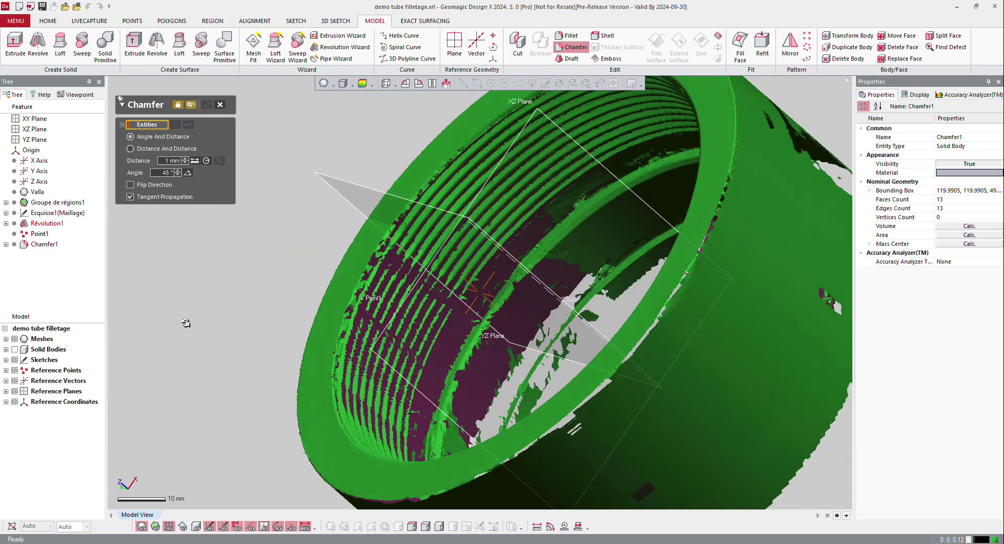
right_drag(448, 361, 378, 219)
scroll(377, 219, up, 3)
scroll(377, 220, up, 10)
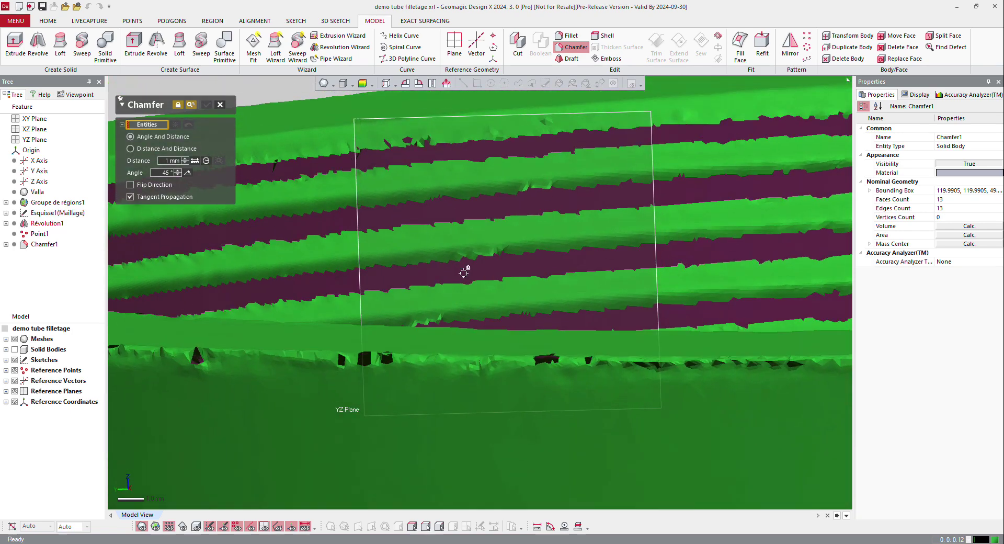
right_drag(464, 272, 253, 354)
scroll(298, 259, down, 10)
scroll(253, 354, down, 5)
scroll(320, 268, up, 8)
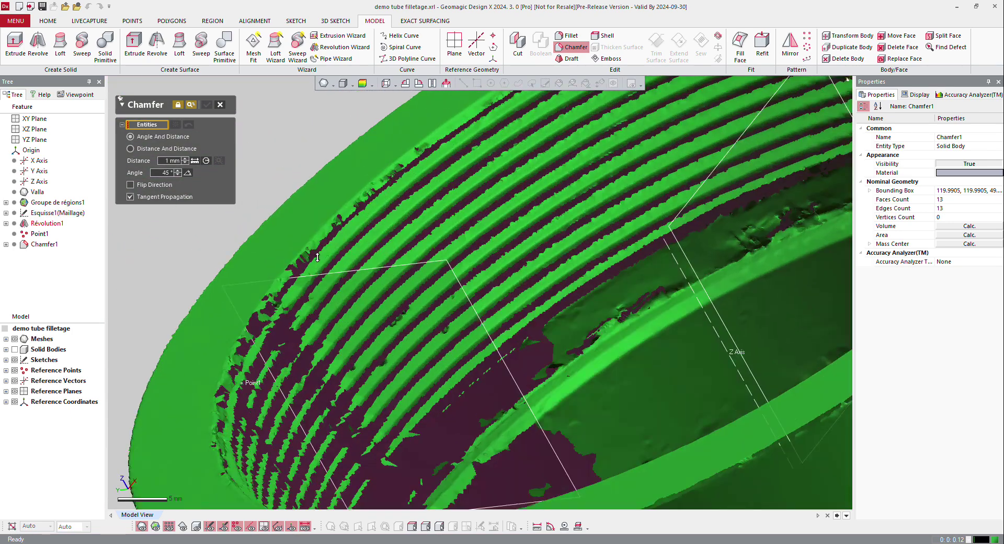
right_drag(467, 281, 446, 246)
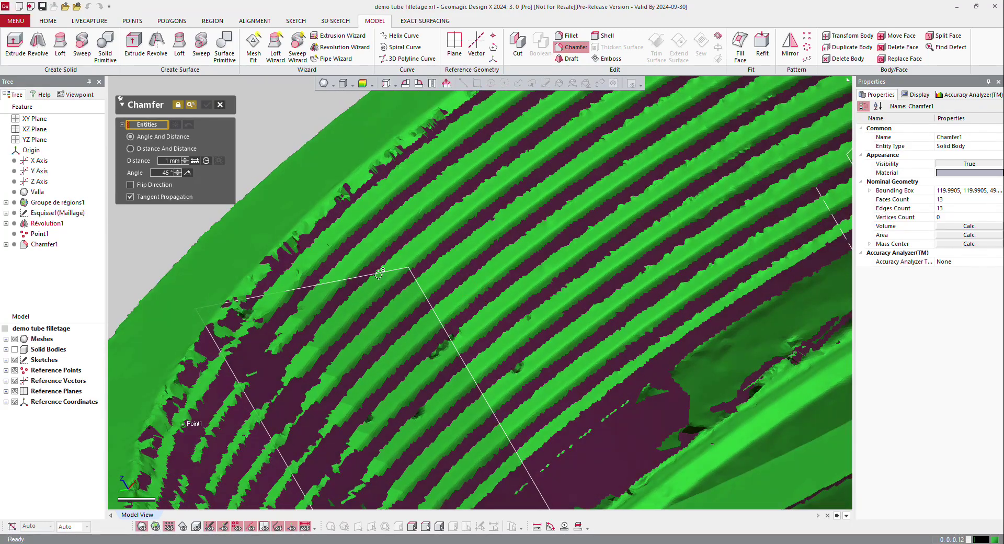
key(Escape)
Create a planar mesh sketch of the Valla mesh on the YZ plane with a 0 mm section offset.
right_click(361, 282)
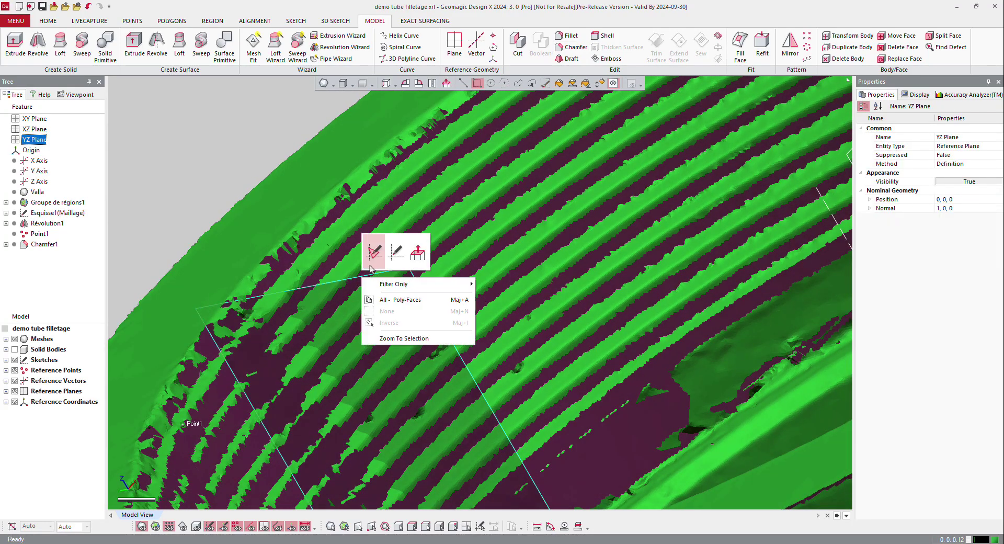
click(373, 252)
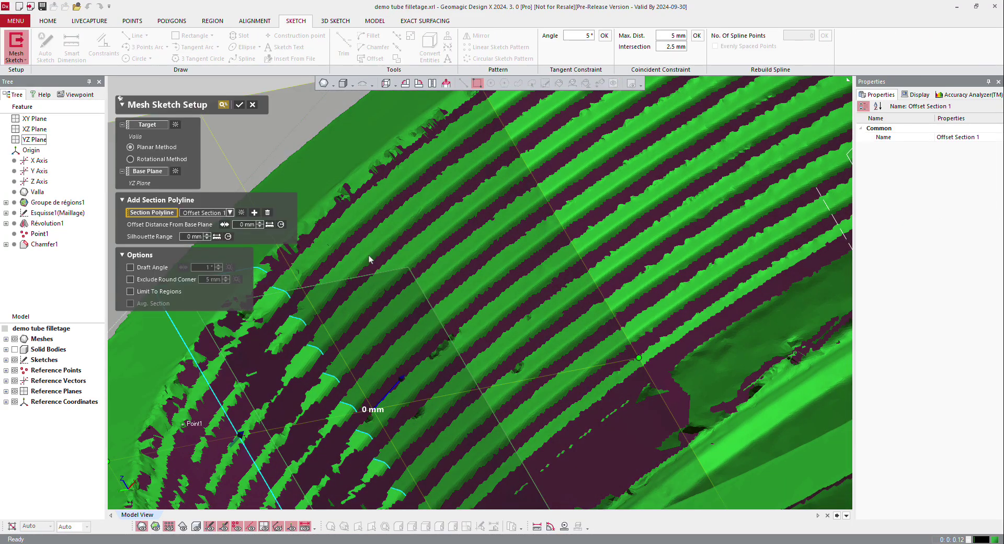
click(239, 105)
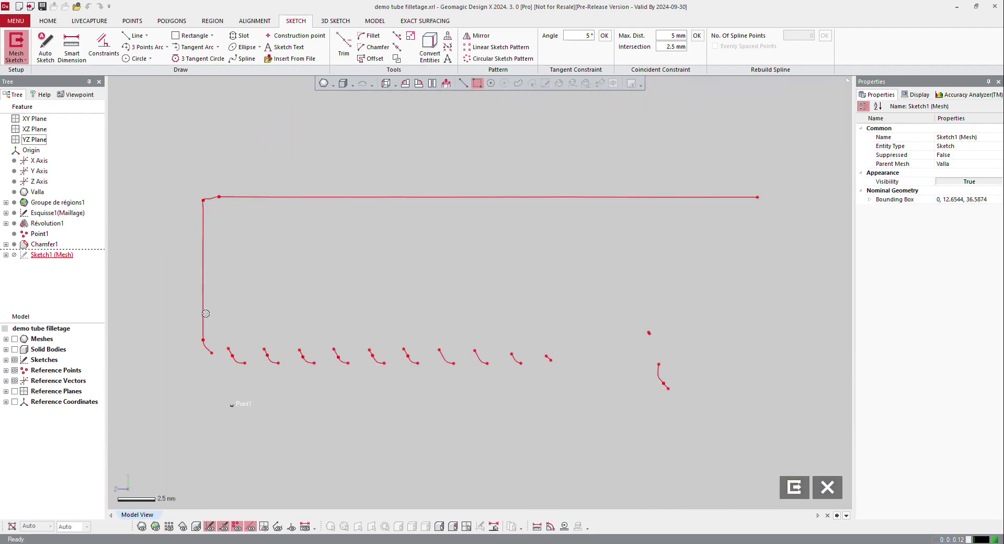
Sketch the two flank lines of the first thread, fitting one to the section flank and starting the other at the neighbouring curve's end.
scroll(214, 309, up, 3)
click(134, 36)
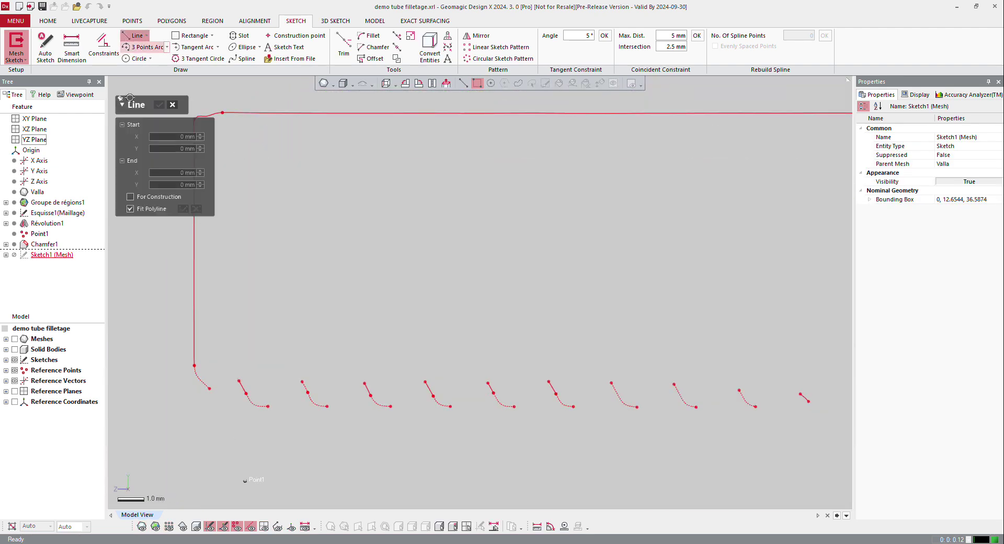
double_click(244, 386)
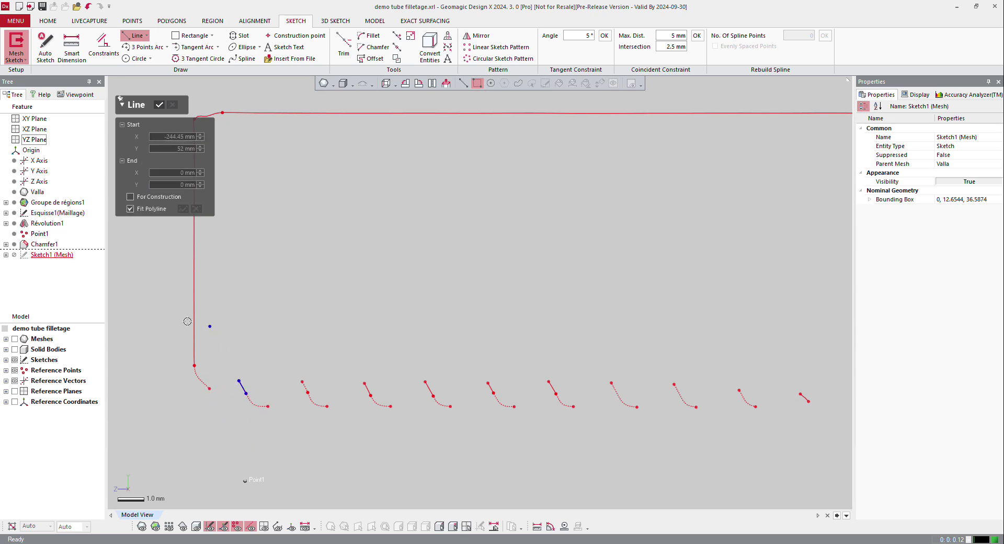
click(209, 388)
click(220, 372)
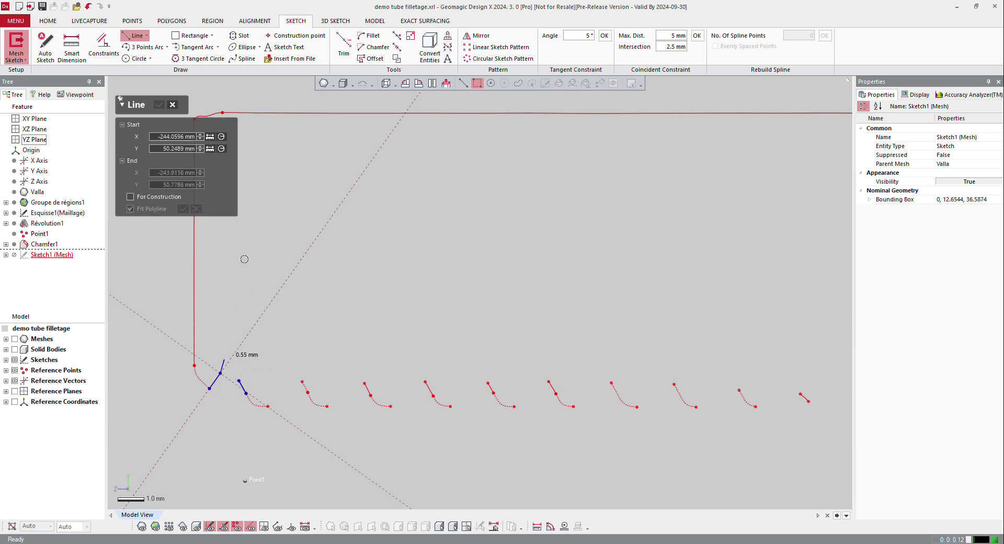
key(Escape)
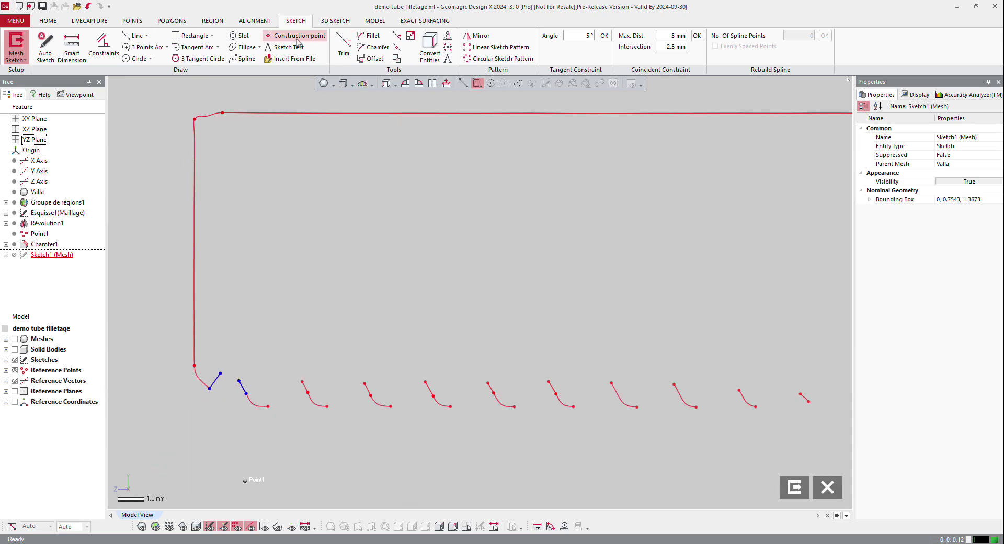
Corner-trim the two flank lines to meet at a sharp apex and exit the mesh sketch.
click(341, 44)
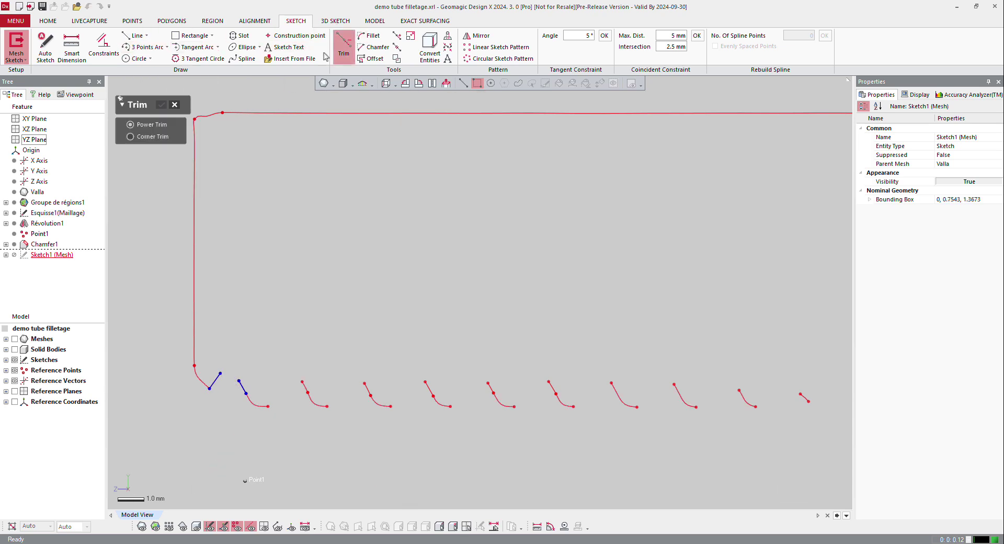
click(239, 384)
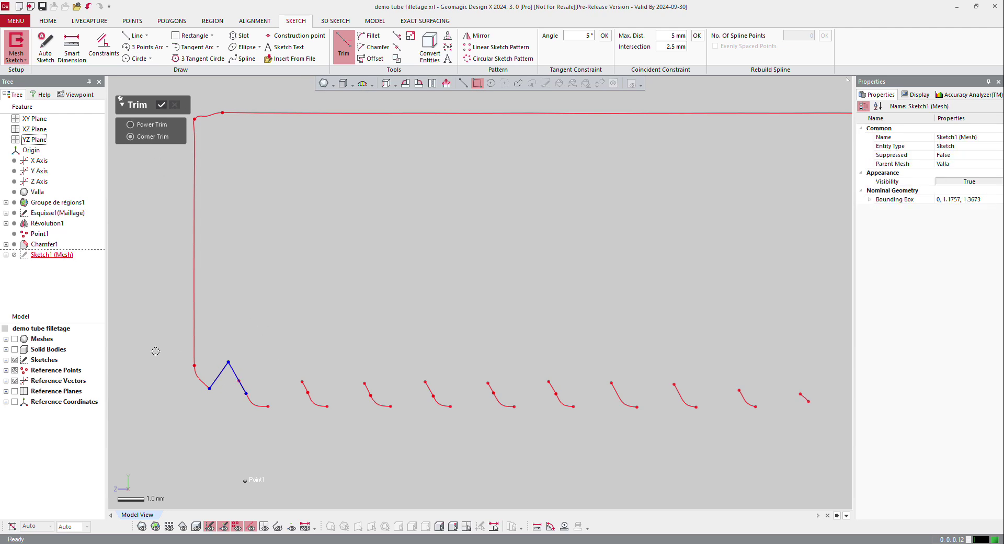
click(21, 42)
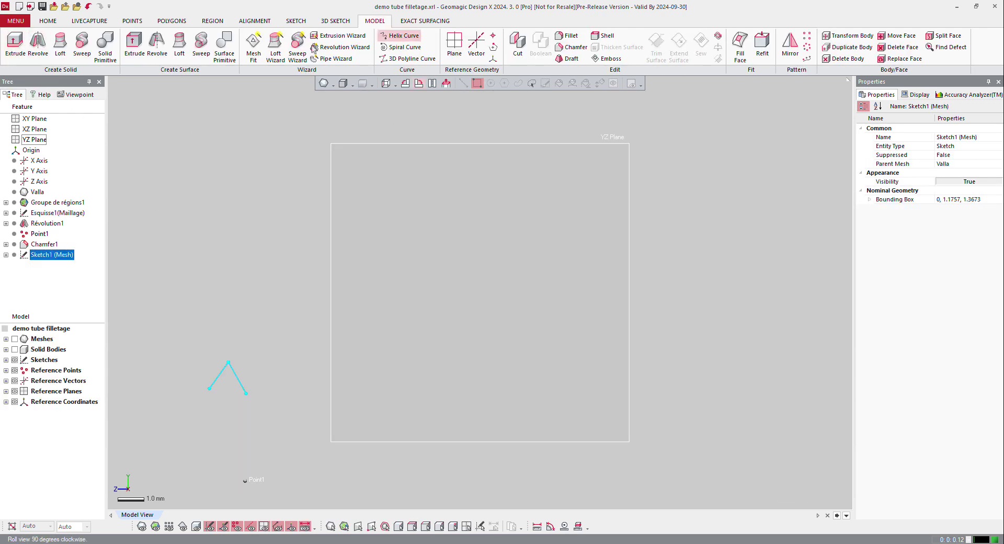
Add a reference point by Projection at the apex of the V-shaped thread profile.
click(493, 35)
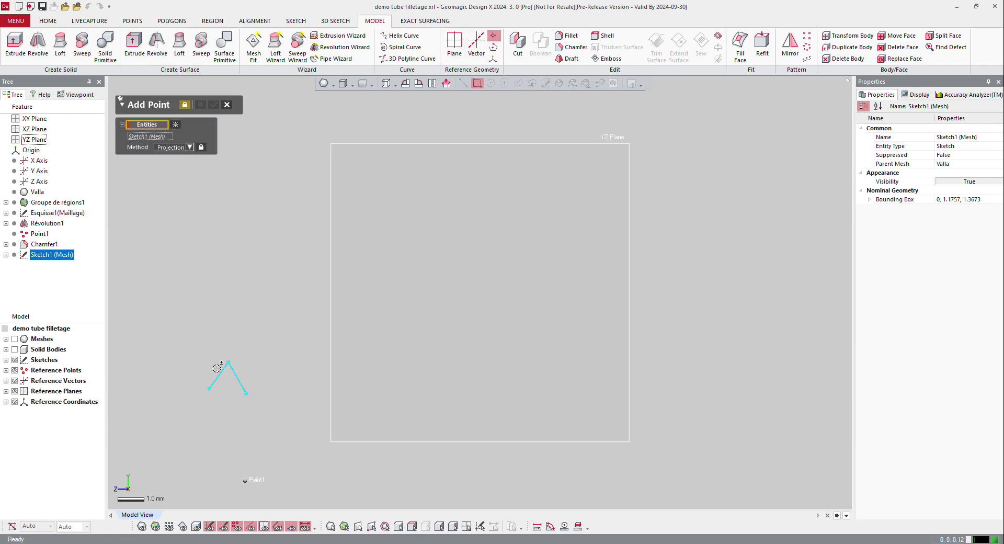
click(228, 362)
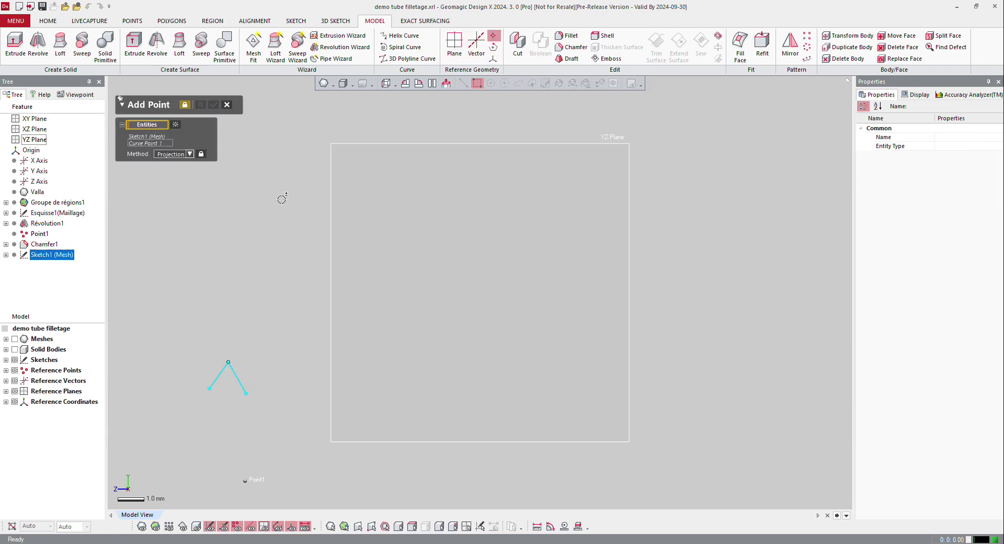
click(178, 124)
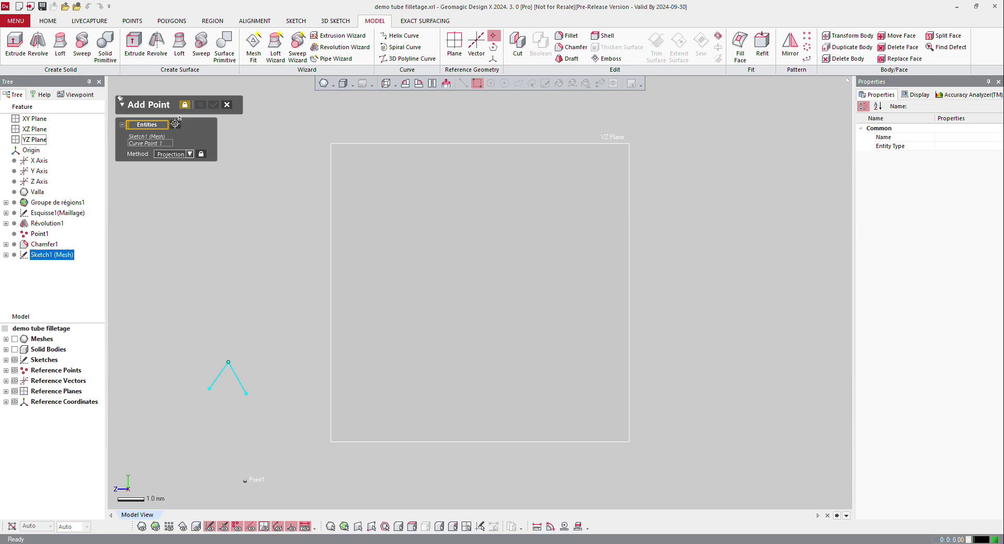
click(228, 361)
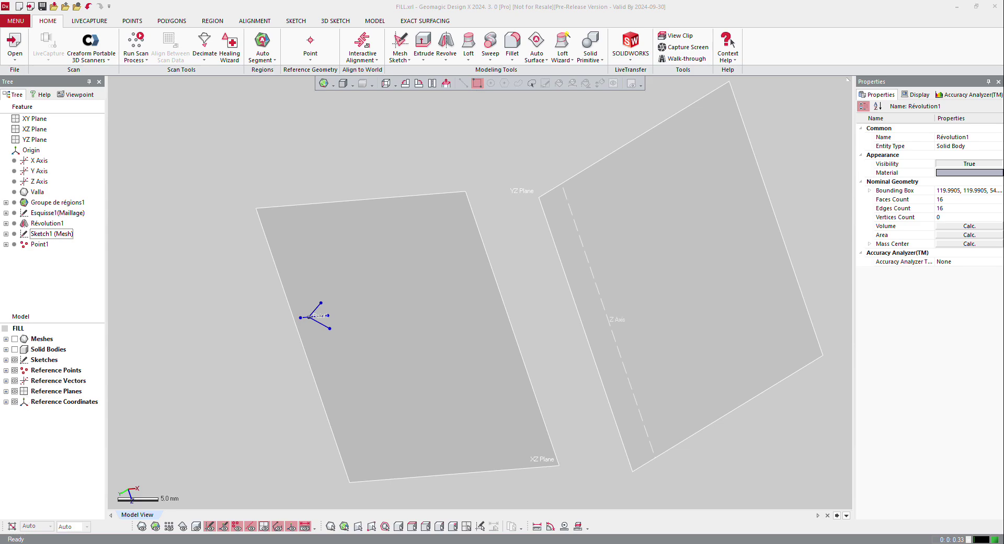
Display the scan mesh and begin a constant Helix Curve with the Z Axis as its axis.
click(142, 527)
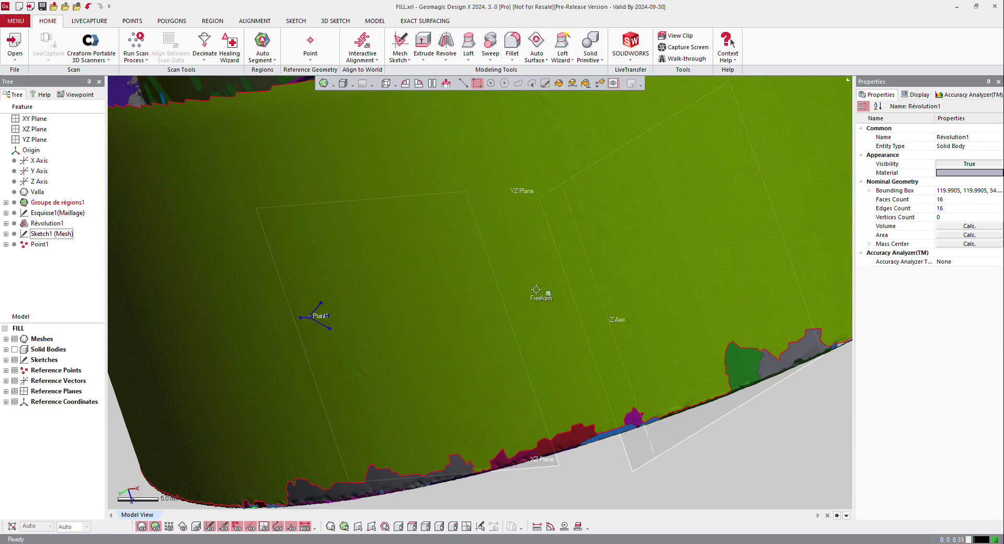
scroll(479, 290, down, 3)
scroll(479, 290, down, 2)
mouse_move(542, 254)
right_down()
mouse_move(313, 242)
mouse_move(361, 335)
mouse_move(448, 347)
mouse_move(442, 303)
right_up()
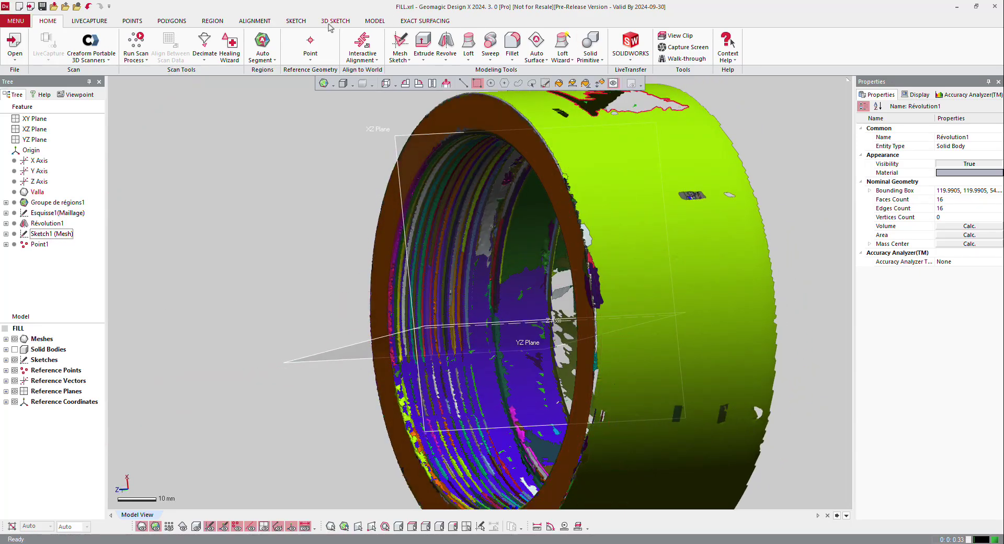
click(375, 21)
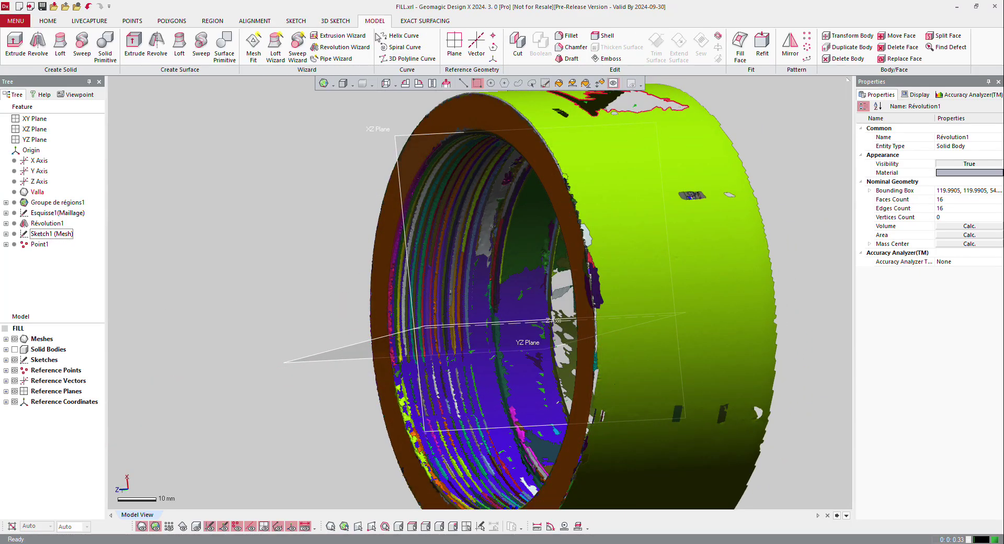
click(381, 35)
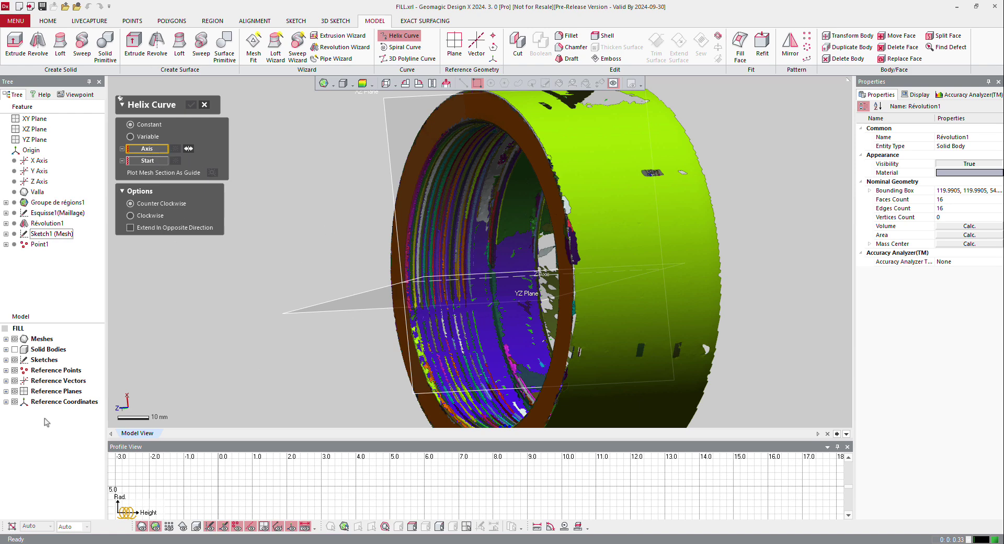
right_drag(446, 295, 434, 369)
click(38, 181)
shift+right_drag(361, 186, 364, 315)
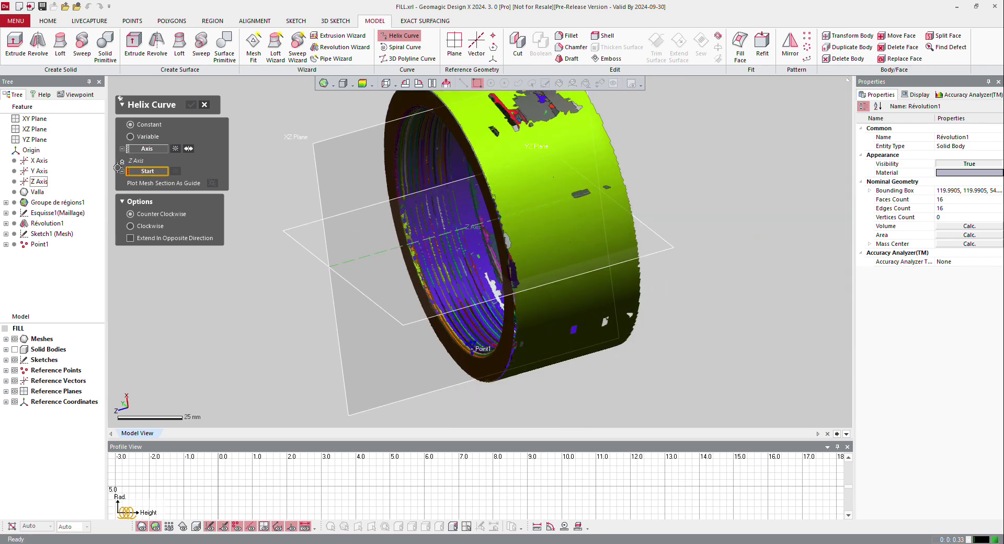
Use Point1 as the helix's start point and inspect the preview against the internal thread.
scroll(405, 237, up, 3)
right_drag(440, 250, 465, 245)
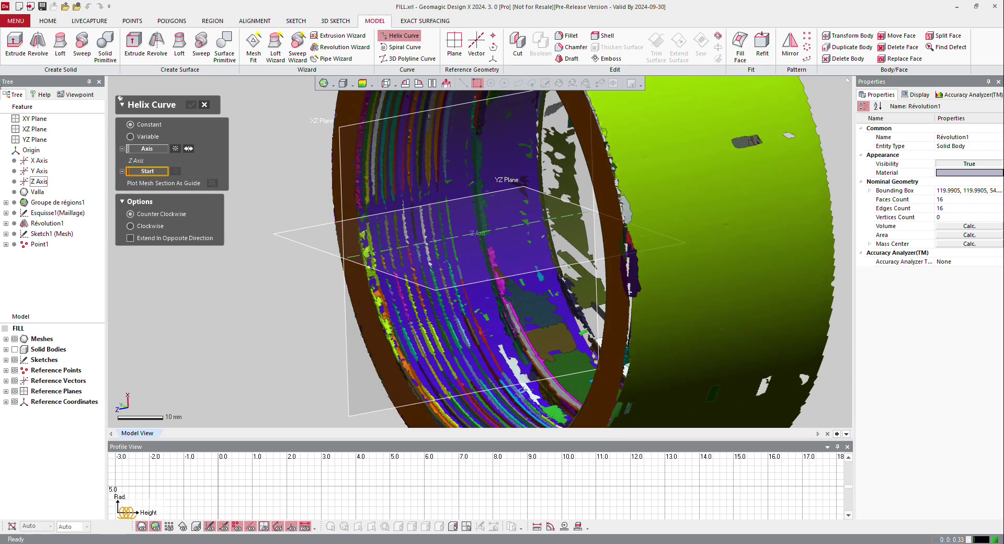
click(38, 244)
scroll(353, 222, down, 3)
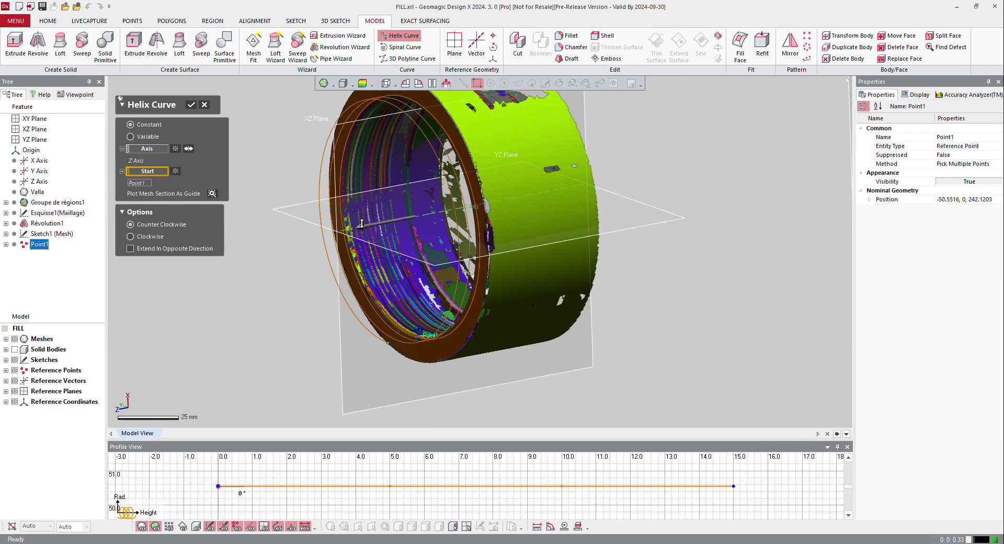
right_drag(397, 172, 454, 186)
scroll(419, 164, up, 3)
scroll(455, 186, down, 4)
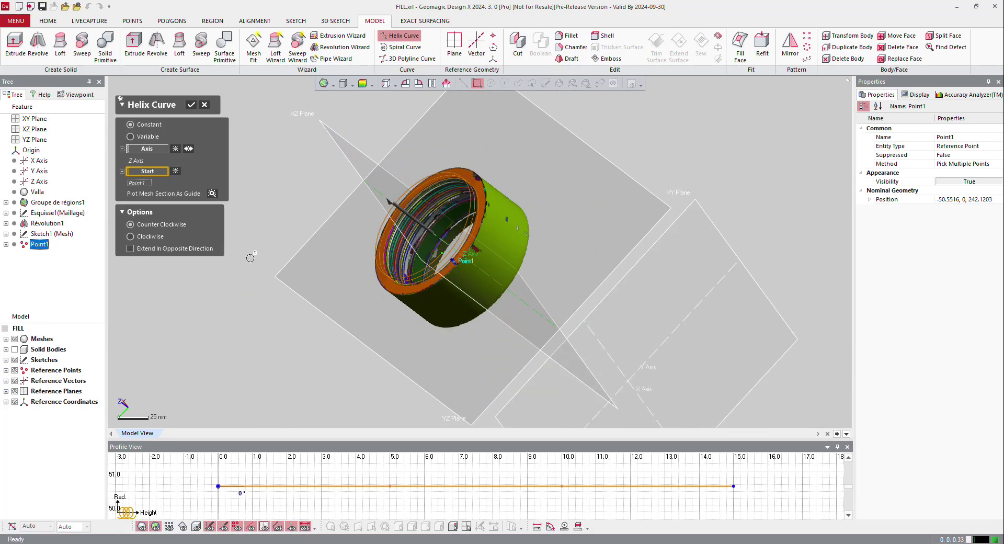
right_drag(365, 220, 416, 273)
scroll(387, 259, up, 3)
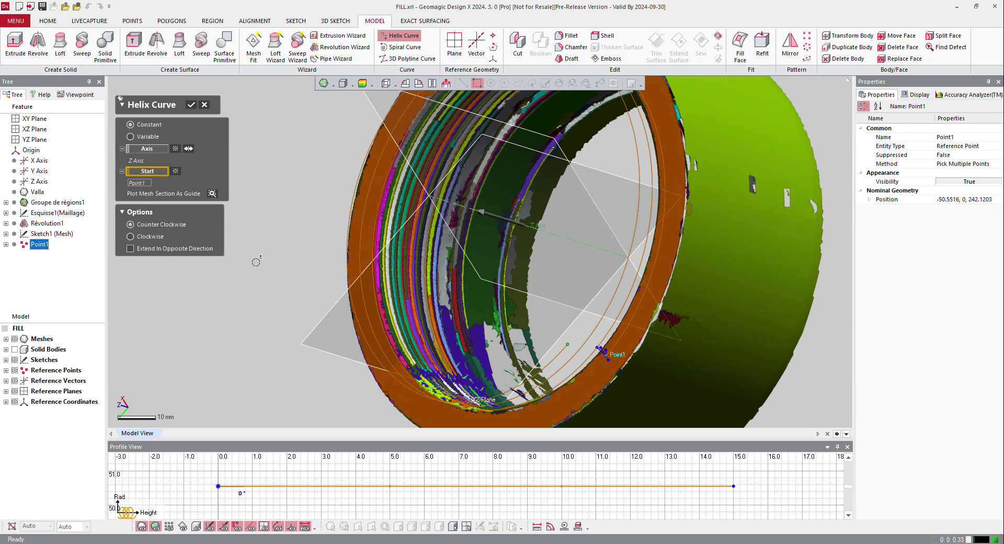
Try clockwise rotation for the helix and return it to counter-clockwise.
click(155, 238)
right_drag(533, 240, 293, 334)
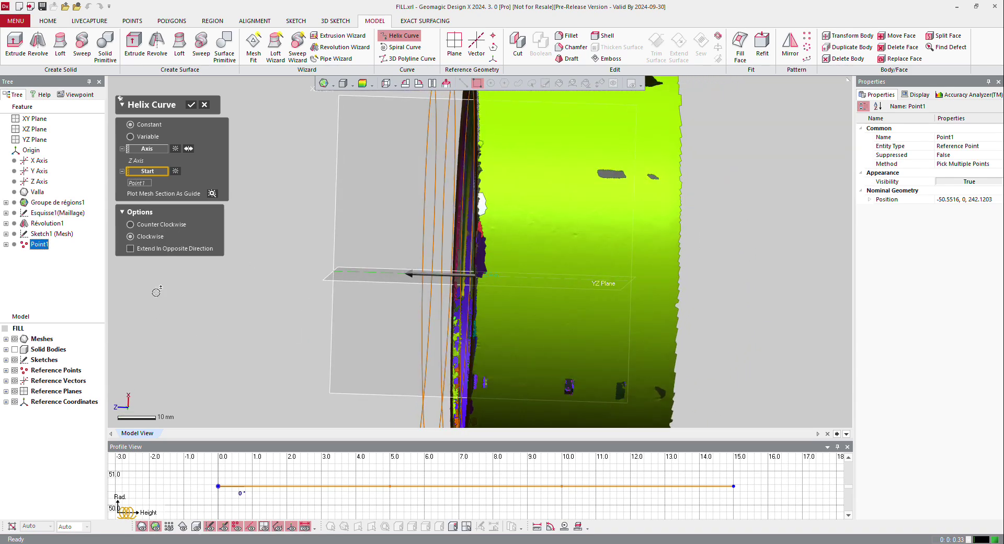
click(170, 228)
right_drag(429, 211, 561, 220)
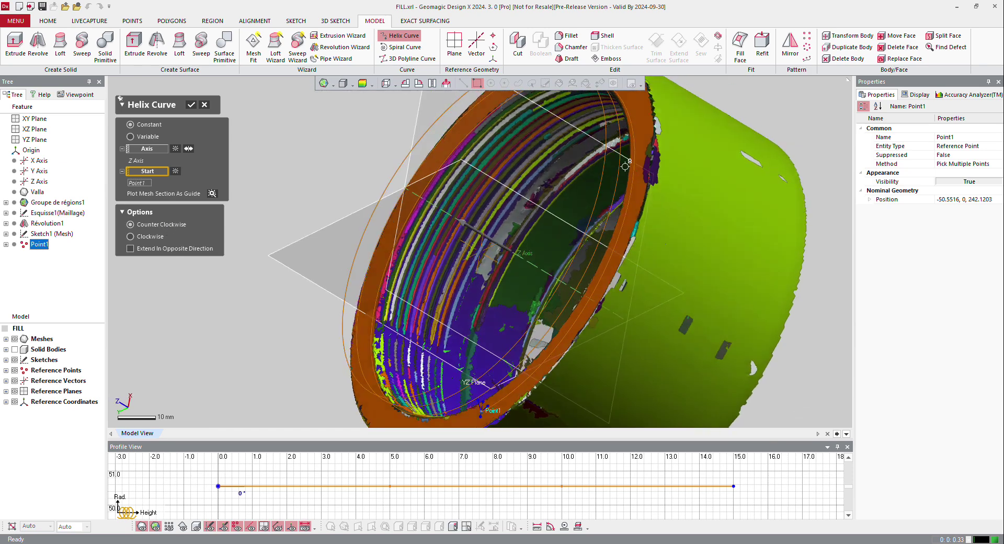
Enlarge the helix profile view and plot the mesh section in it as a guide.
scroll(561, 220, down, 3)
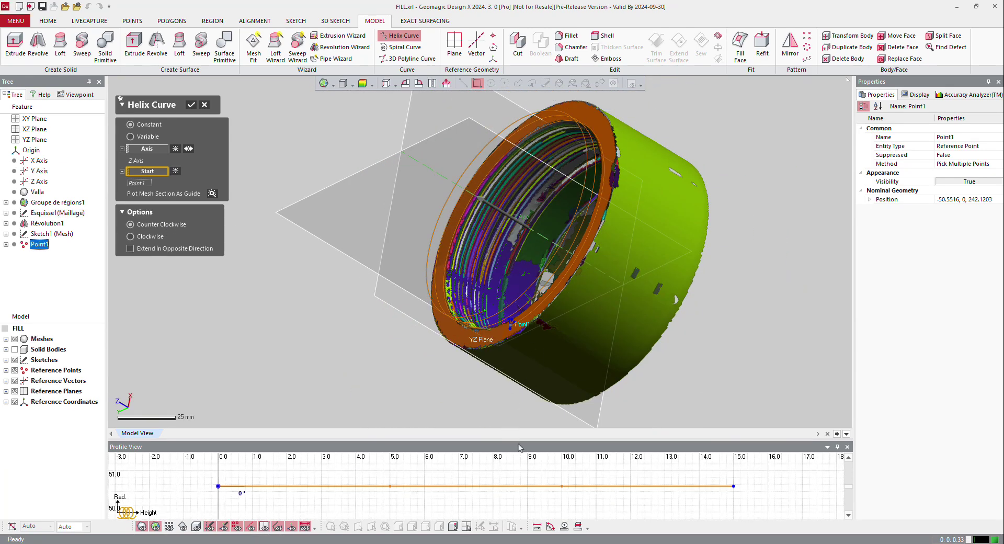
drag(519, 433, 518, 349)
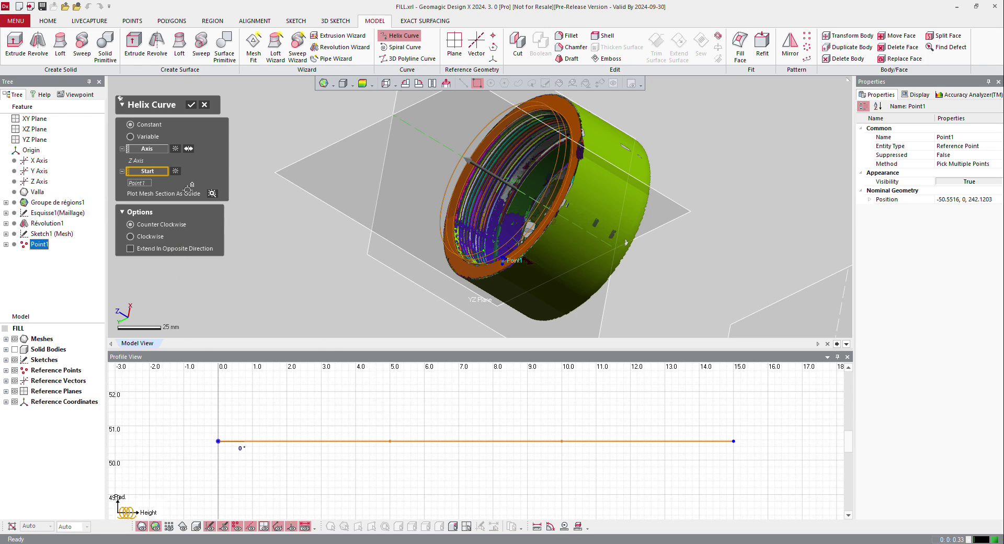
click(211, 195)
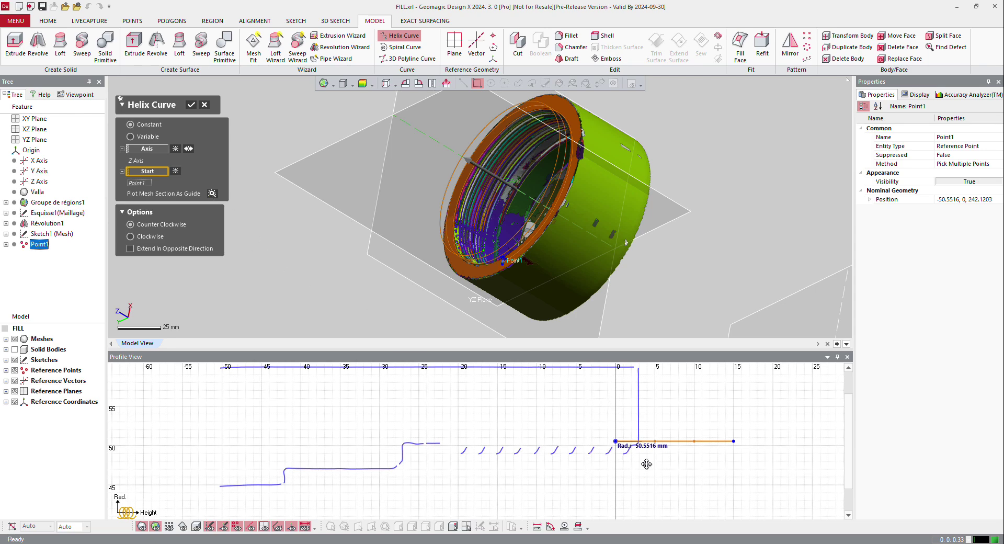
scroll(653, 469, down, 1)
scroll(654, 469, up, 5)
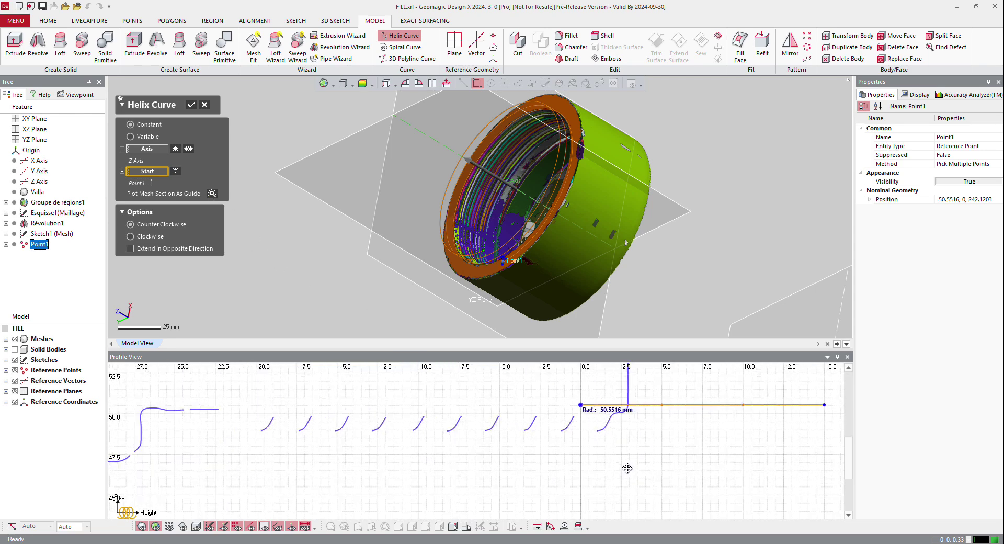
scroll(630, 438, down, 1)
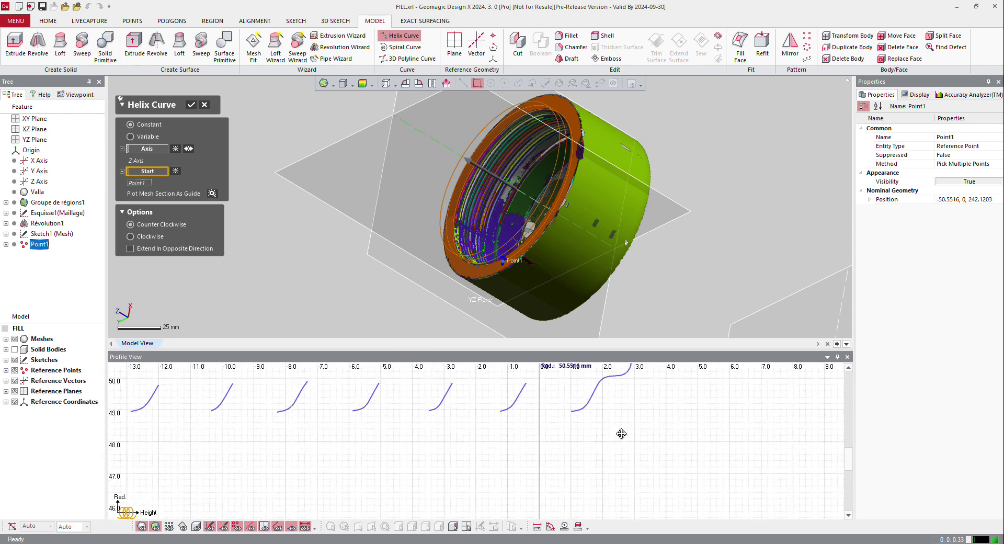
scroll(618, 433, down, 2)
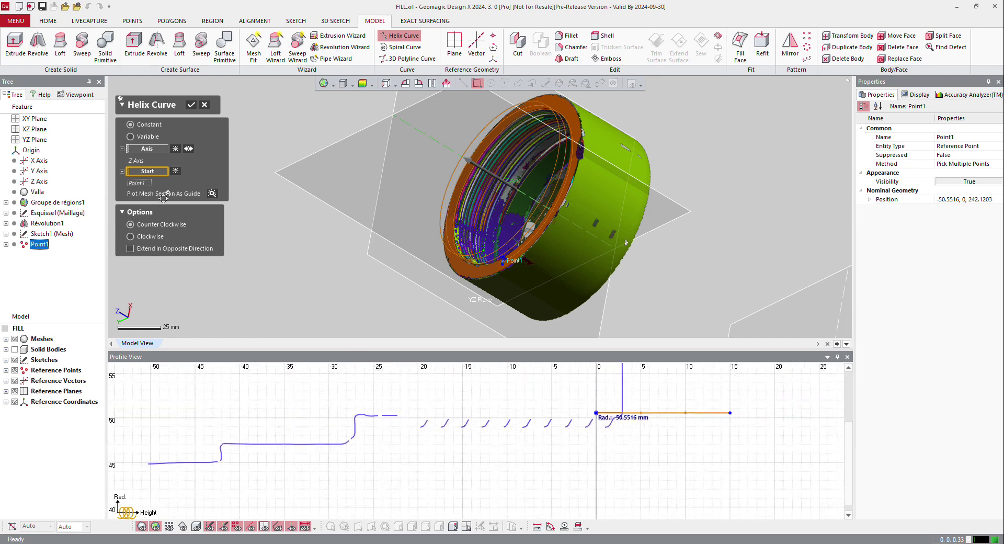
Flip the helix's axis direction so it runs into the tube, with extension in the opposite direction switched off.
click(140, 250)
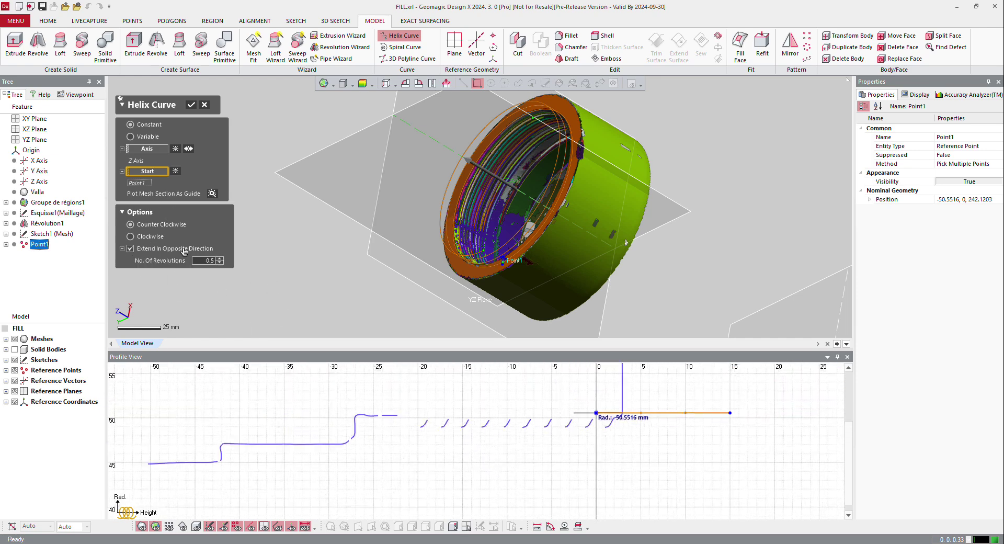
click(189, 150)
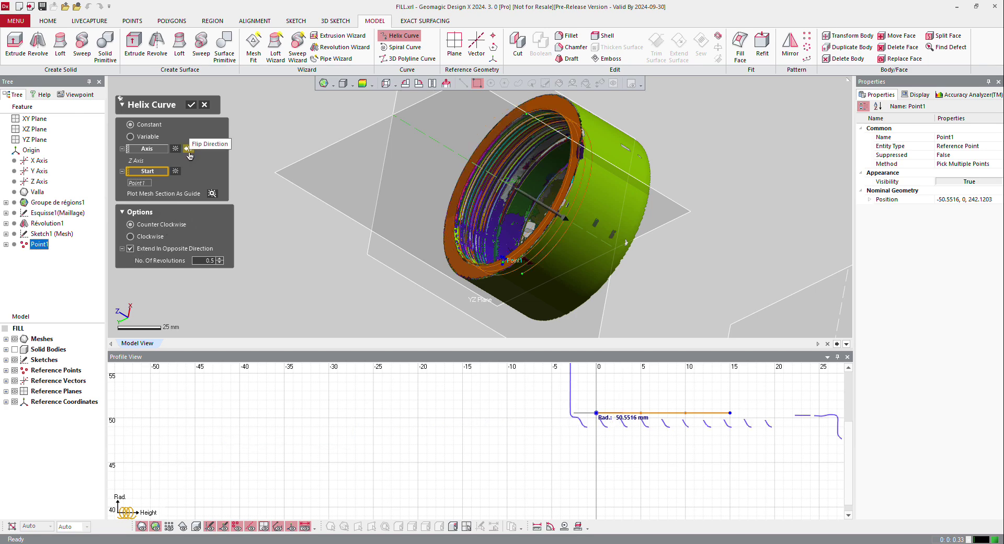
scroll(467, 418, down, 3)
click(130, 249)
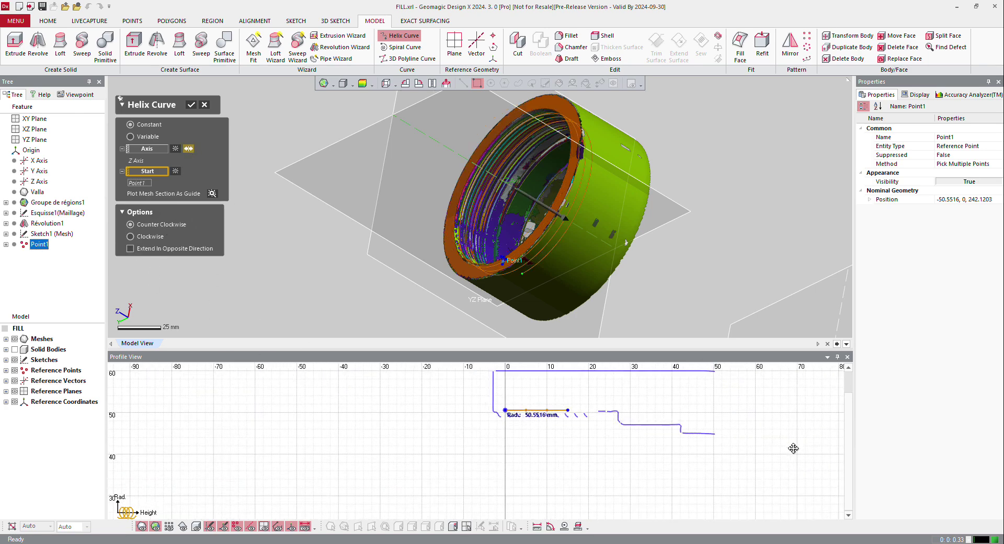
Set the helix to 10 revolutions at its end point in the profile view.
scroll(576, 408, up, 4)
scroll(523, 434, up, 3)
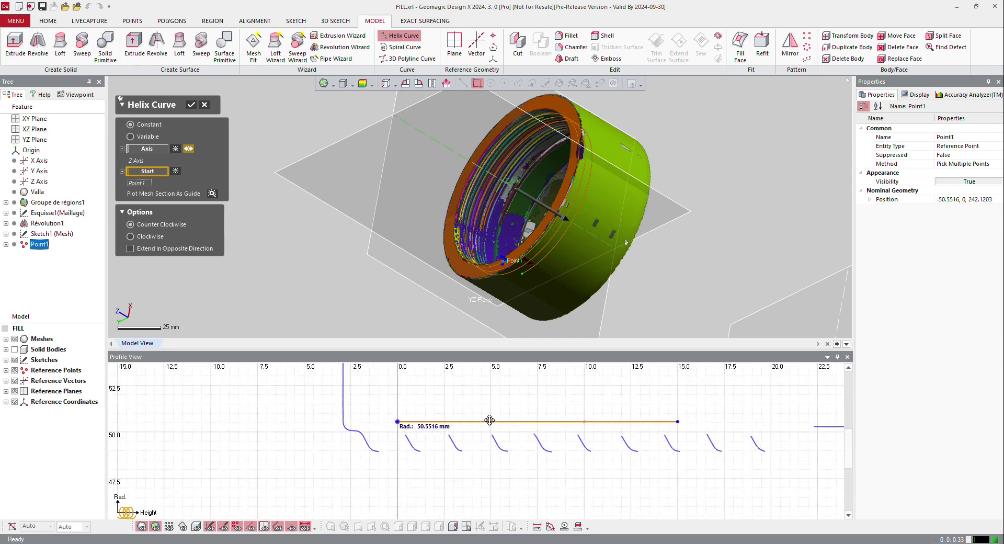
mouse_move(676, 422)
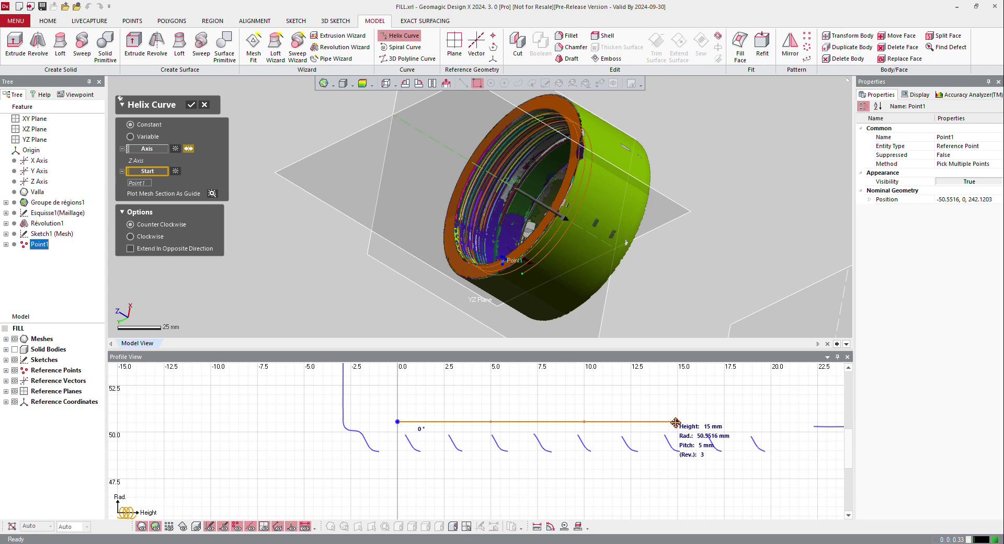
click(702, 455)
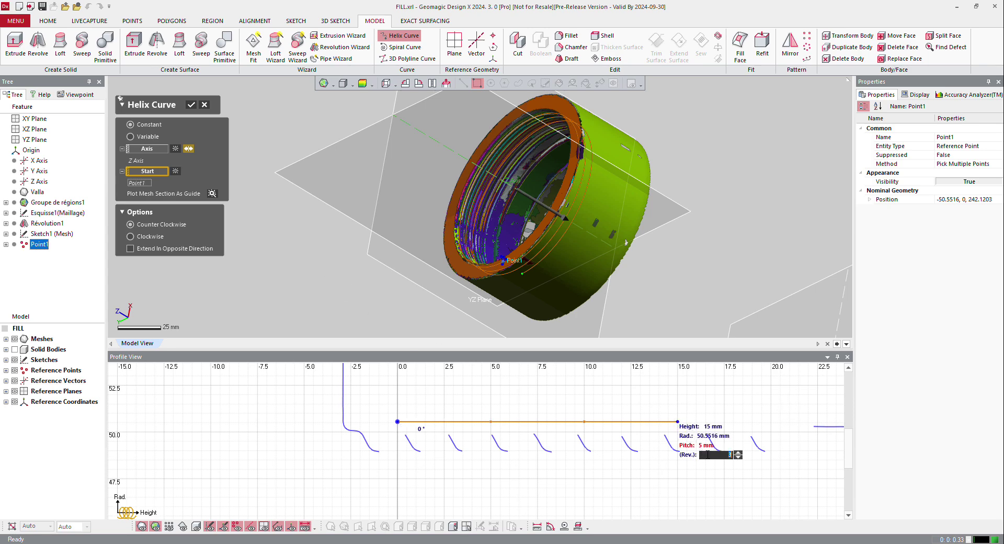
text(10)
key(Return)
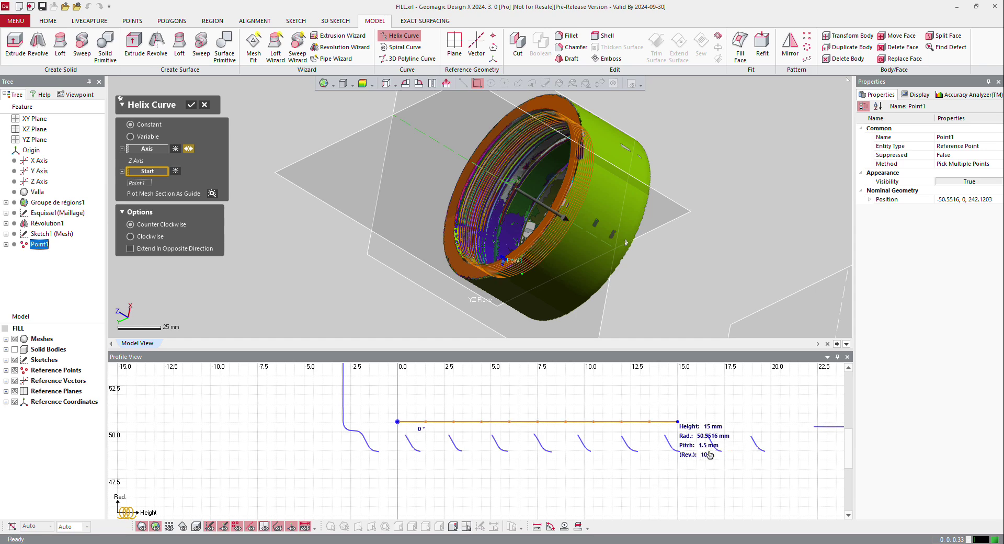
Try 8 and then 7 revolutions for the helix at its end point in the profile view.
click(704, 454)
text(8)
key(Return)
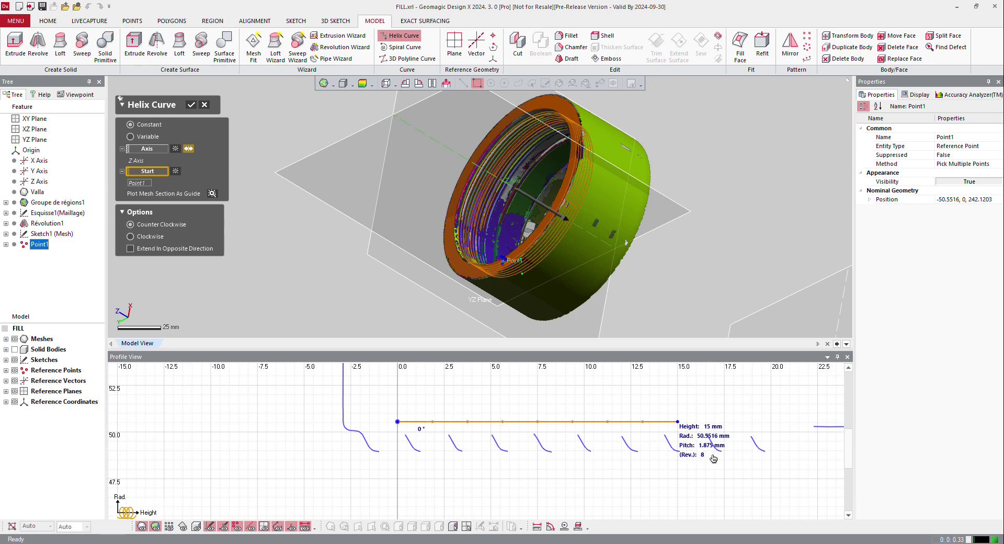
click(704, 454)
text(7)
key(Return)
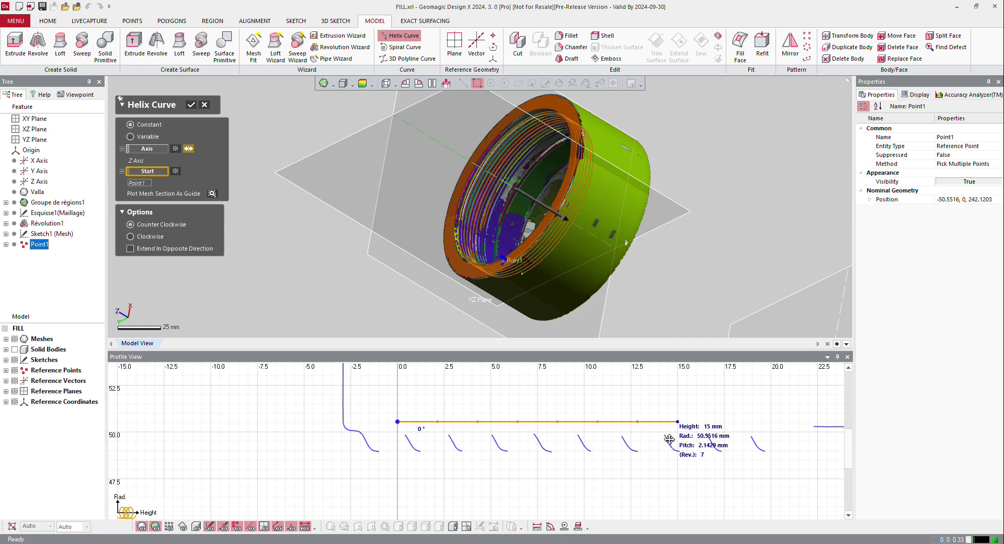
Try helix pitches of 2 mm, 2.2 mm and 2.4 mm against the mesh section of the thread.
double_click(698, 445)
text(2)
key(Return)
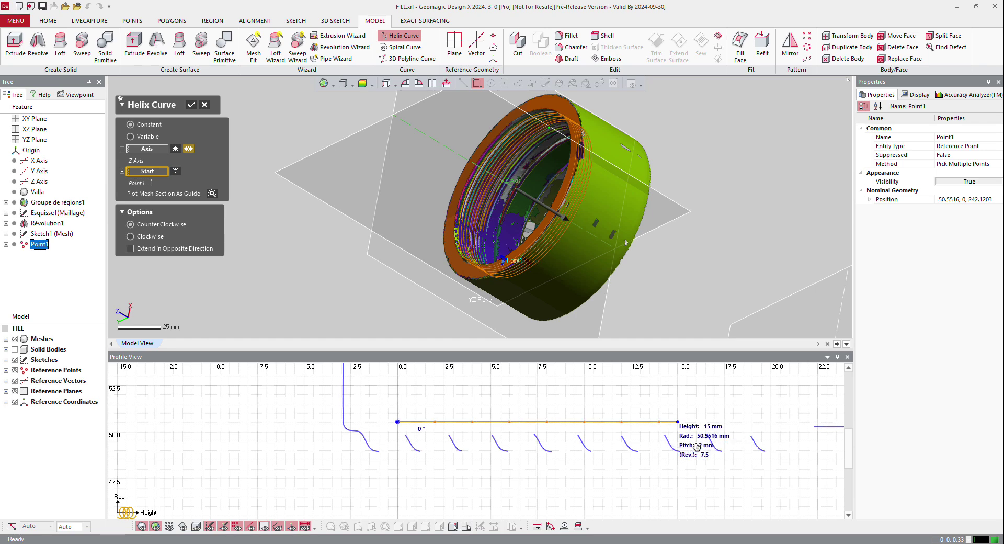
double_click(698, 445)
text(2.2)
key(Return)
double_click(701, 445)
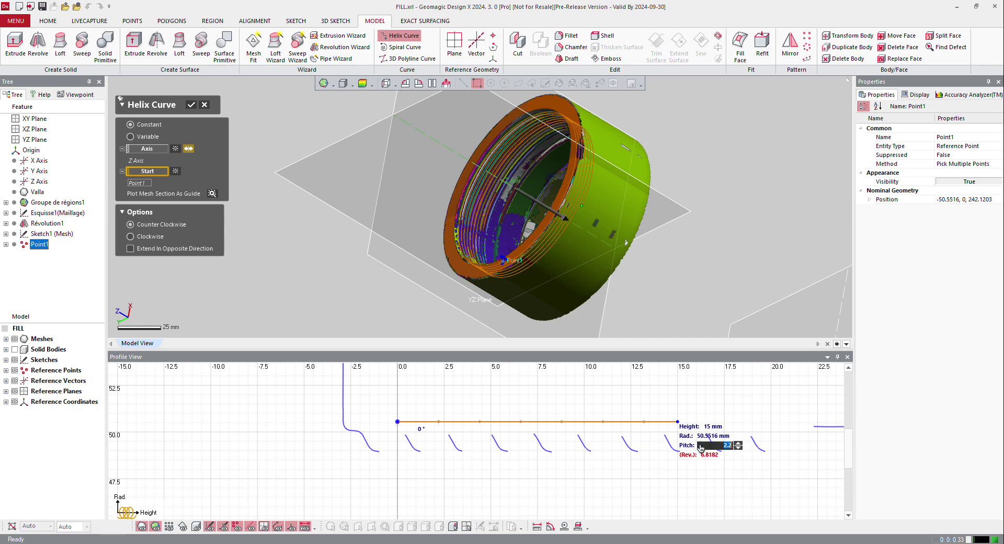
text(2.4)
key(Return)
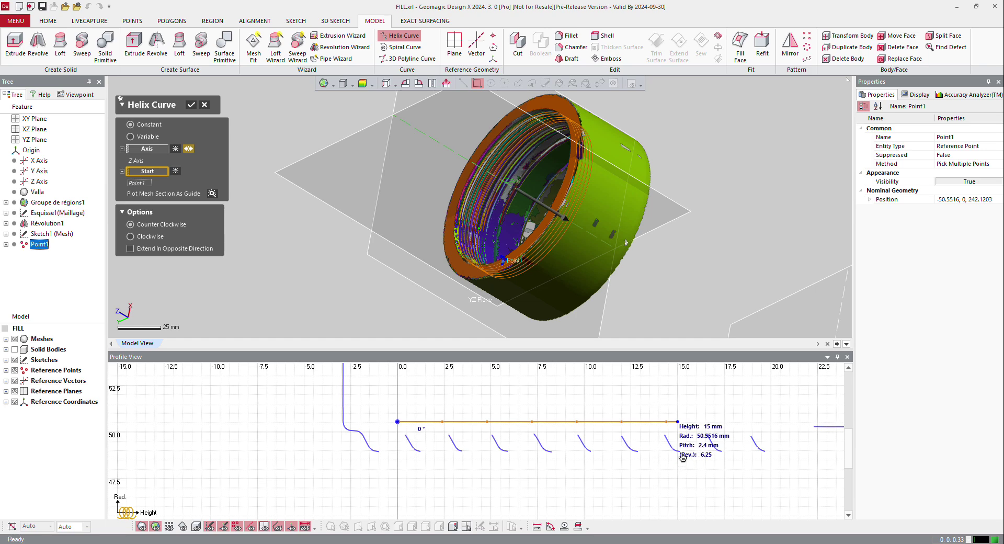
Set the helix to 8 revolutions and stretch its end point to a height of about 19.75 mm and a radius of about 50.5 mm.
double_click(705, 454)
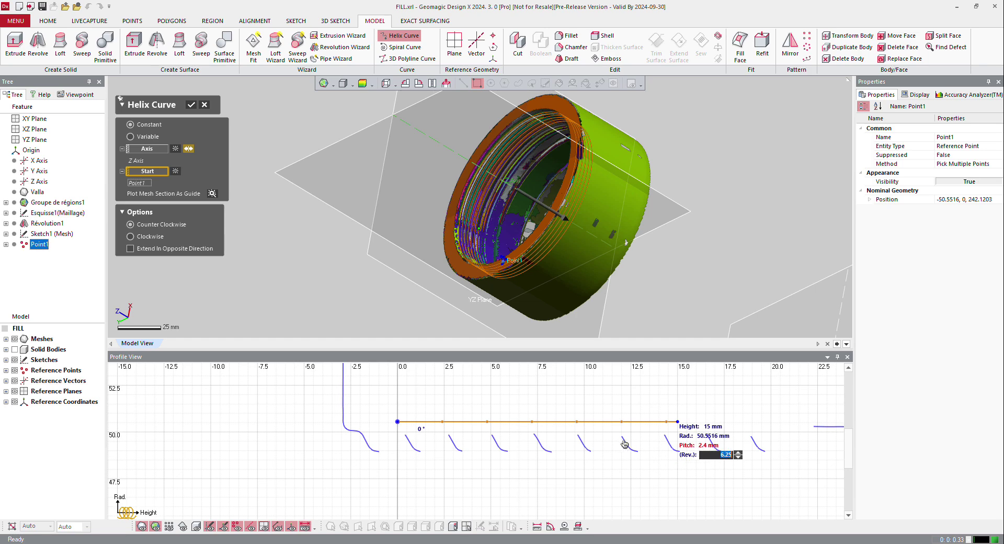
text(8)
key(Return)
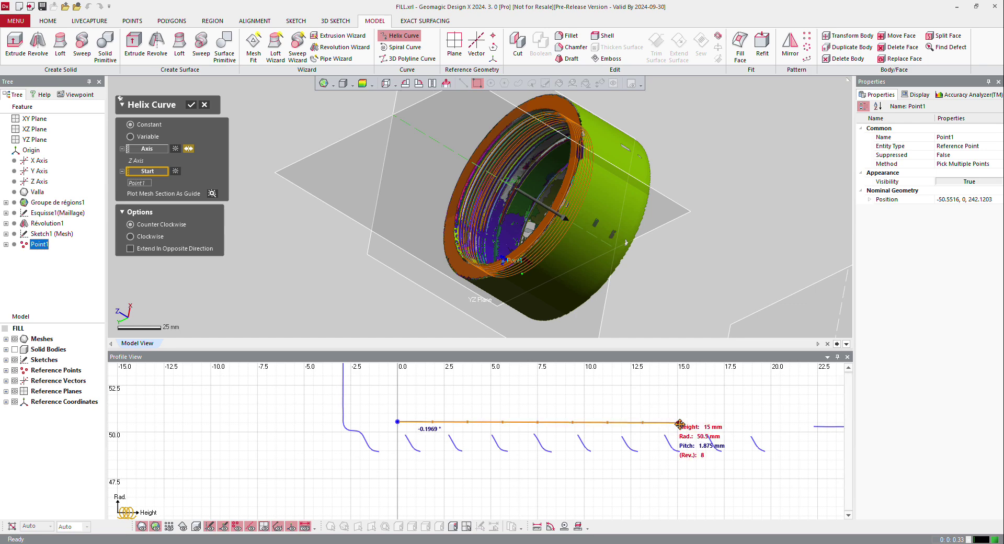
double_click(683, 428)
middle_drag(693, 423, 717, 421)
drag(703, 421, 791, 421)
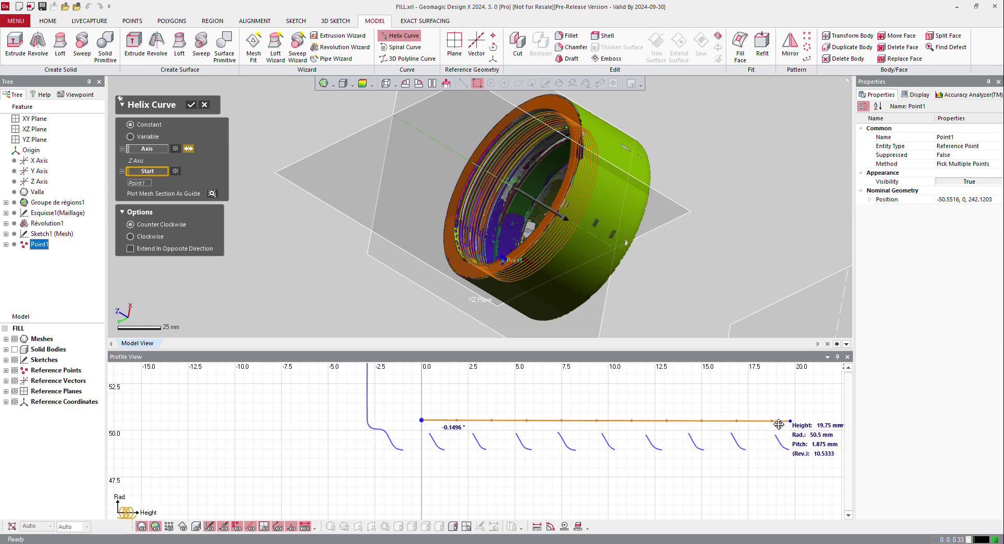
Set the helix pitch to 2.2 mm, then refine it to 2.3 mm to follow the thread spacing of the mesh section.
click(823, 445)
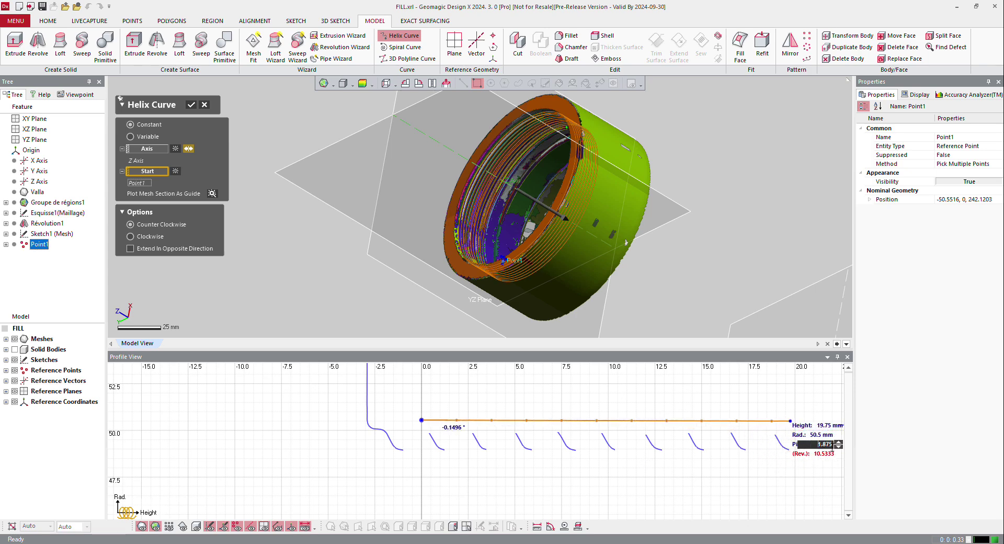
text(2.2)
key(Return)
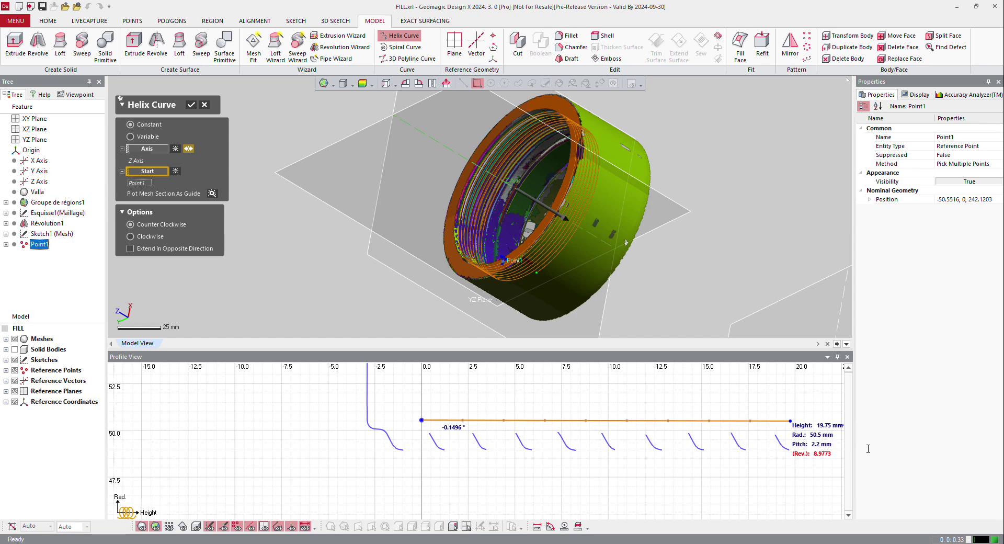
click(819, 444)
text(.3)
key(Return)
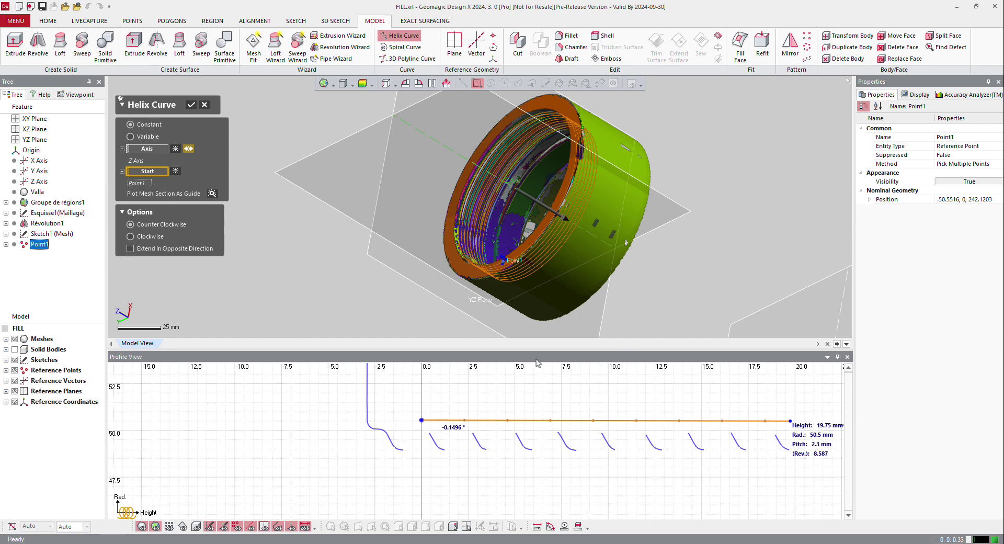
Extend the helix by 3 revolutions in the opposite direction and create the curve.
click(152, 250)
click(195, 261)
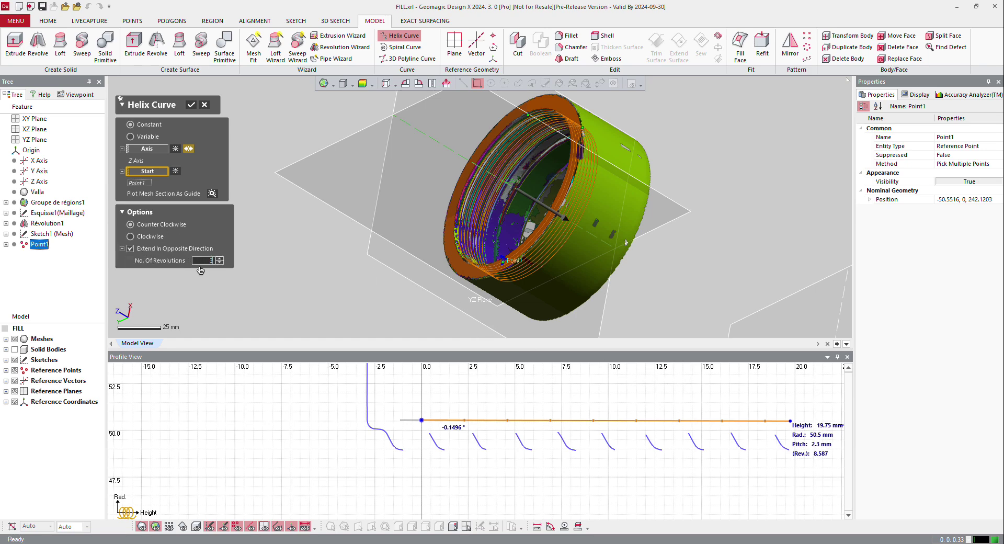
text(3)
key(Return)
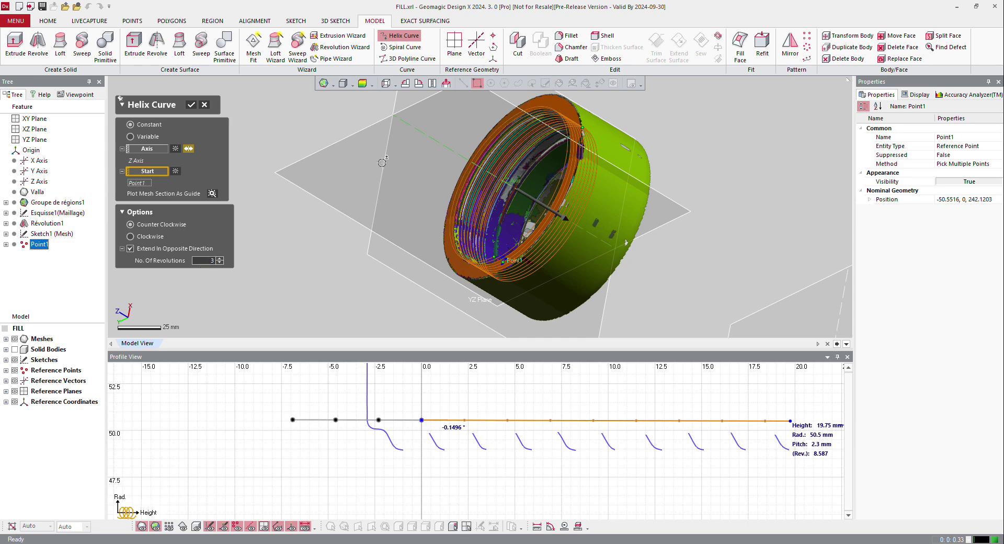
click(192, 107)
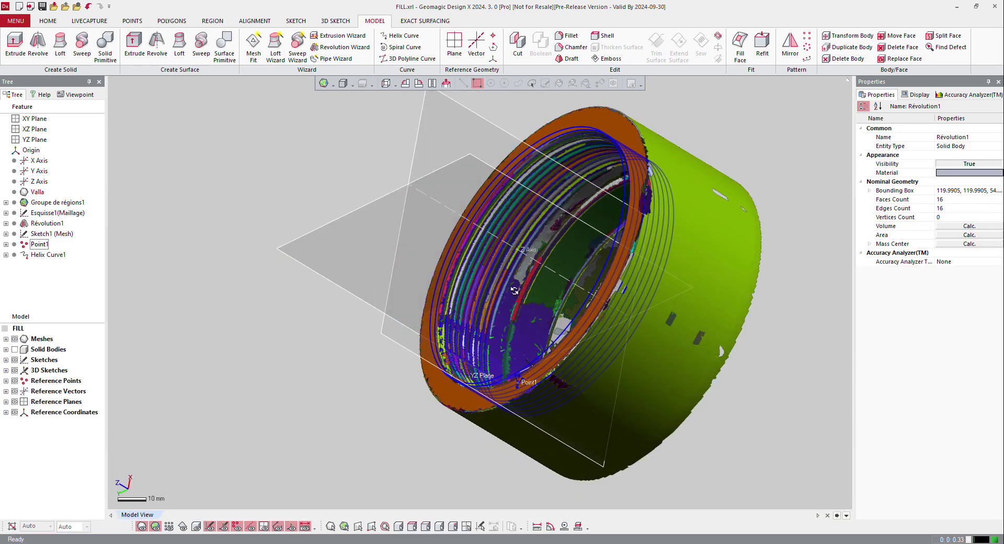
Start a mesh sketch on the YZ plane with the mesh section at zero offset.
right_drag(562, 324, 421, 297)
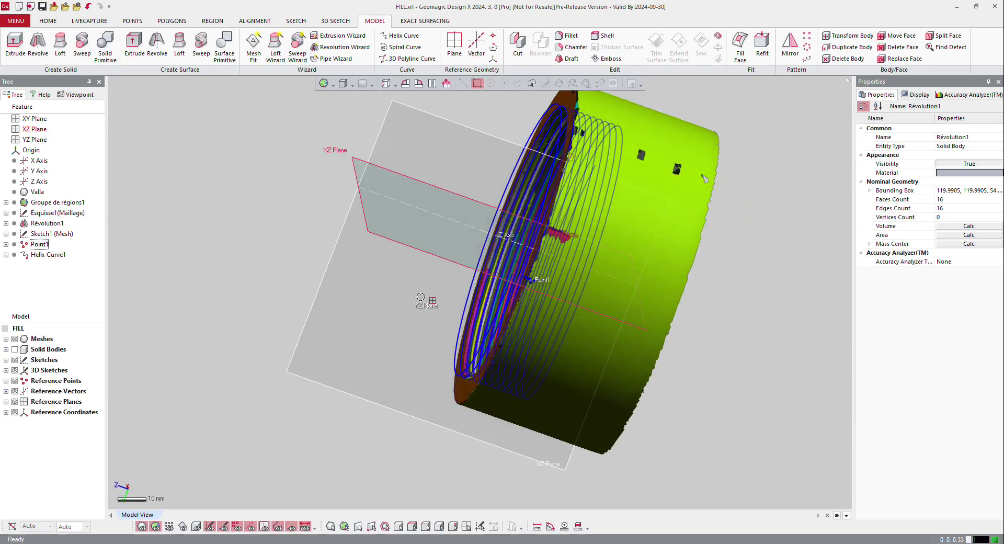
right_click(313, 312)
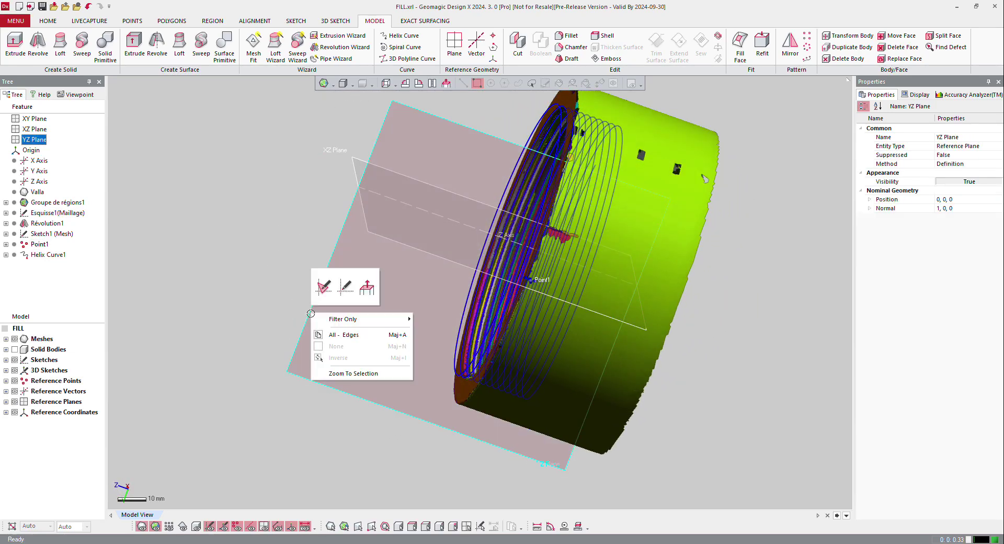
click(325, 286)
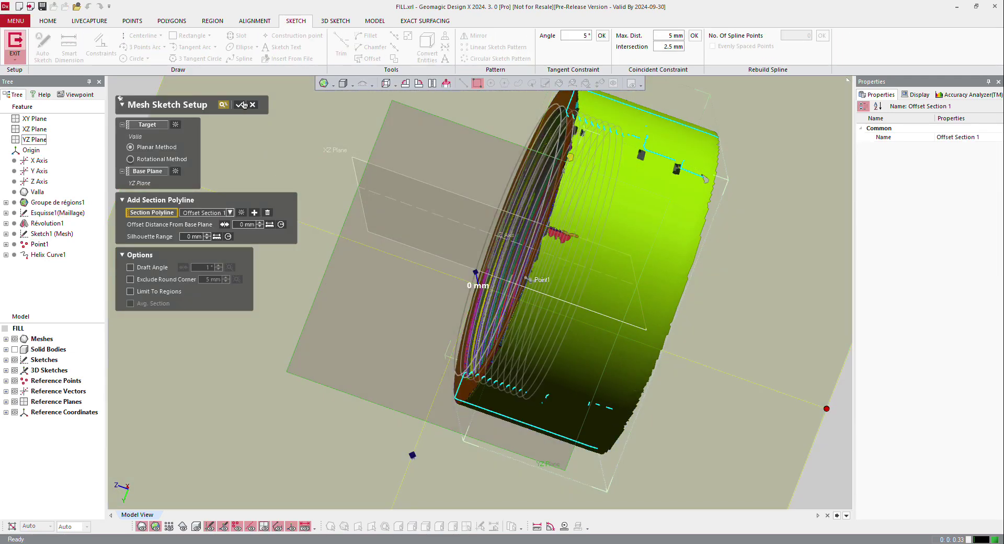
click(244, 105)
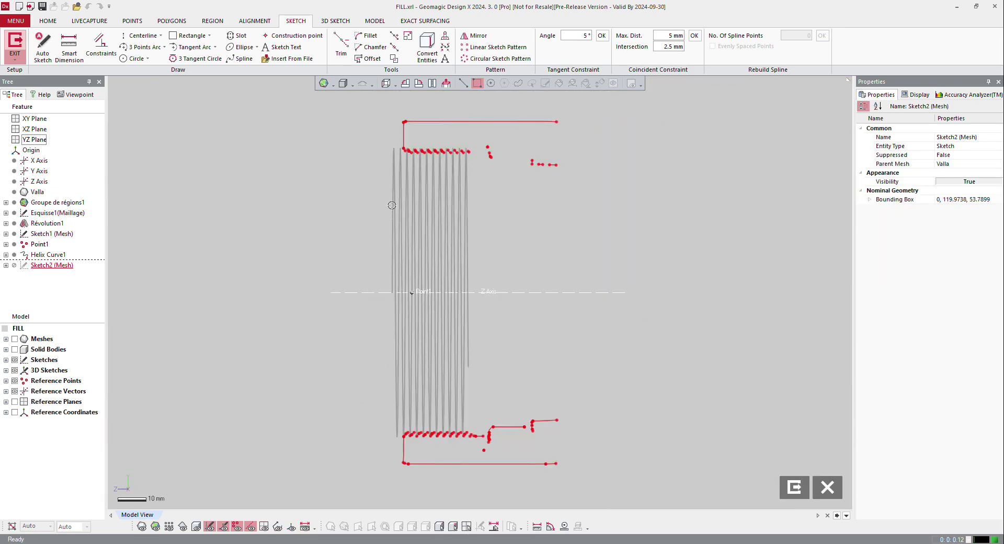
Fit a line to the straight flank of the first complete thread tooth near the tube's rim.
scroll(409, 151, up, 10)
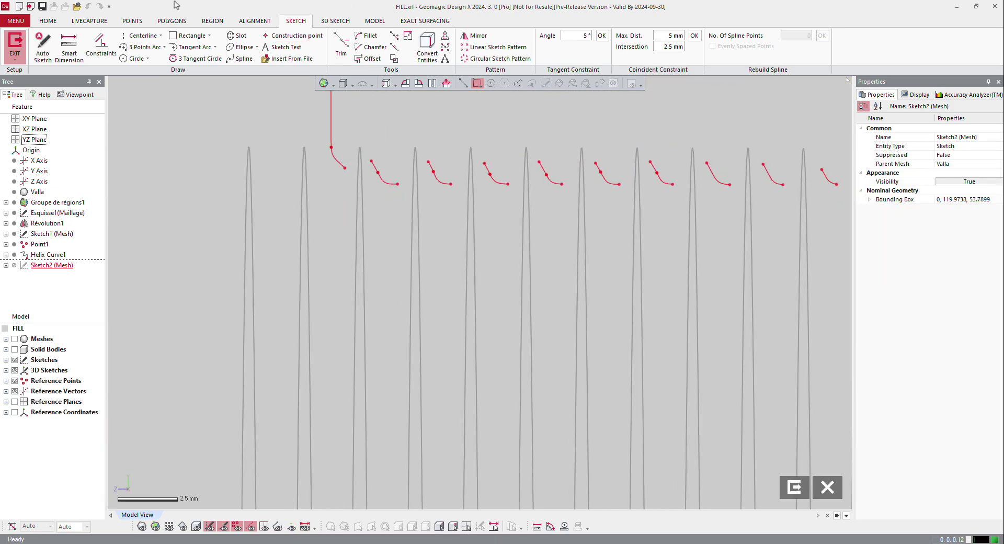
click(161, 38)
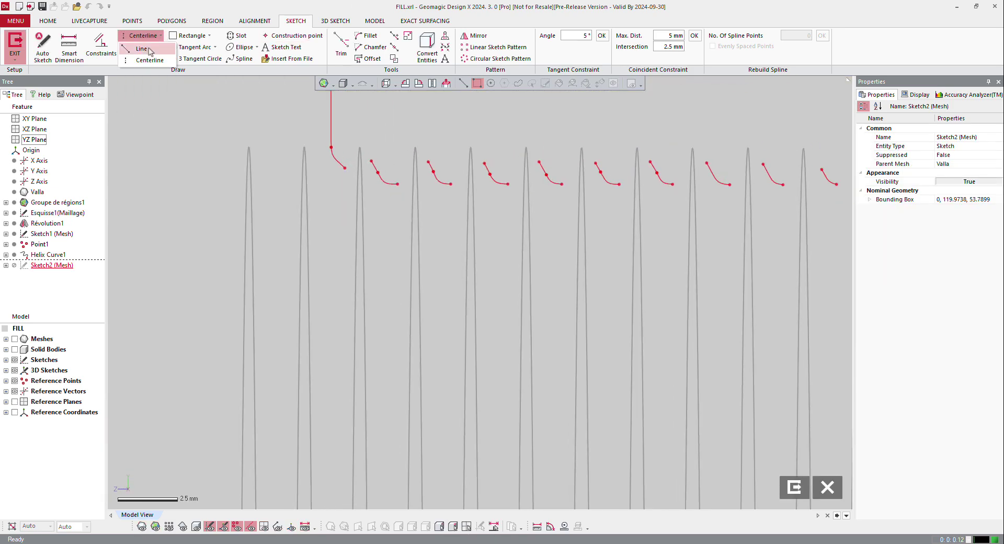
click(146, 52)
double_click(375, 168)
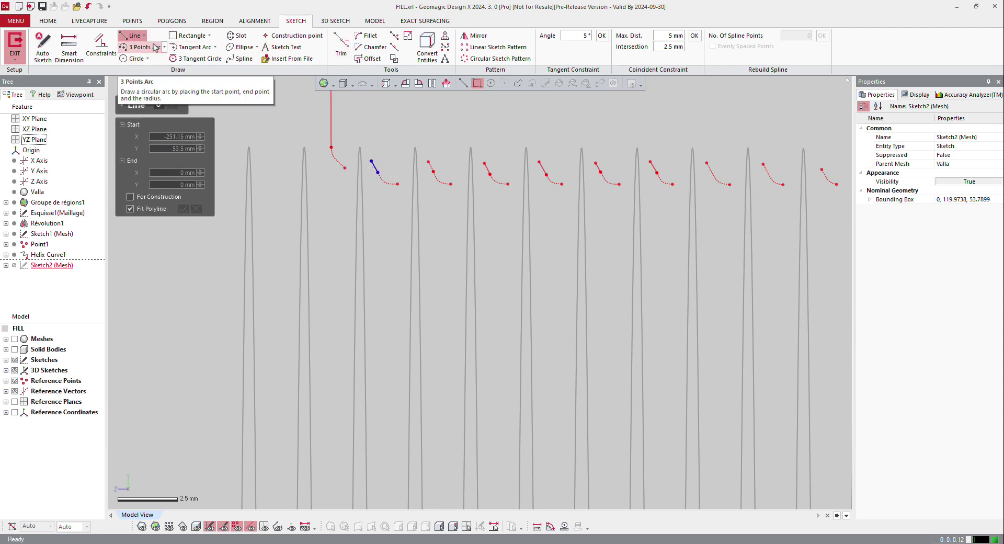
Draw a vertical construction centerline about 4.35 mm long between the rim section and the fitted flank line.
click(143, 35)
click(151, 60)
click(356, 134)
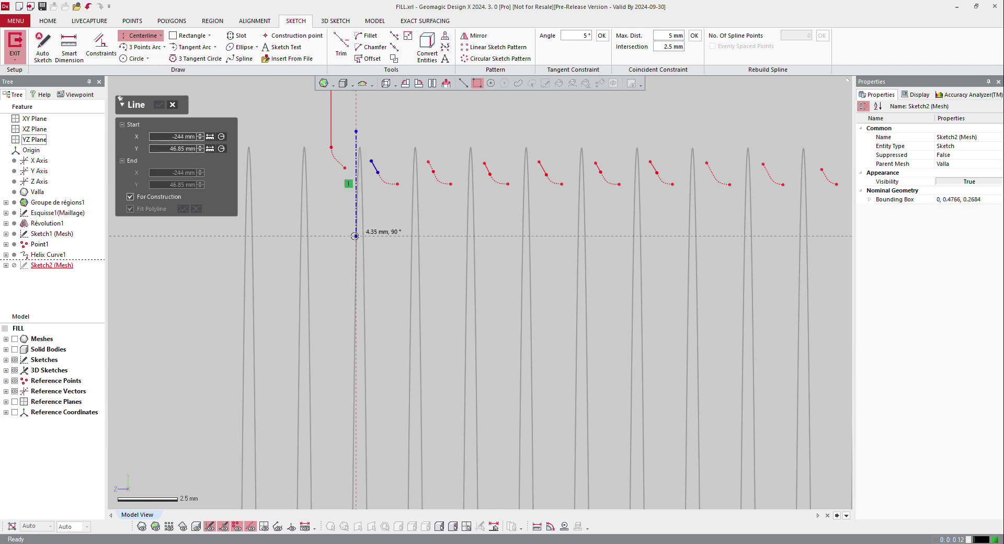
click(356, 236)
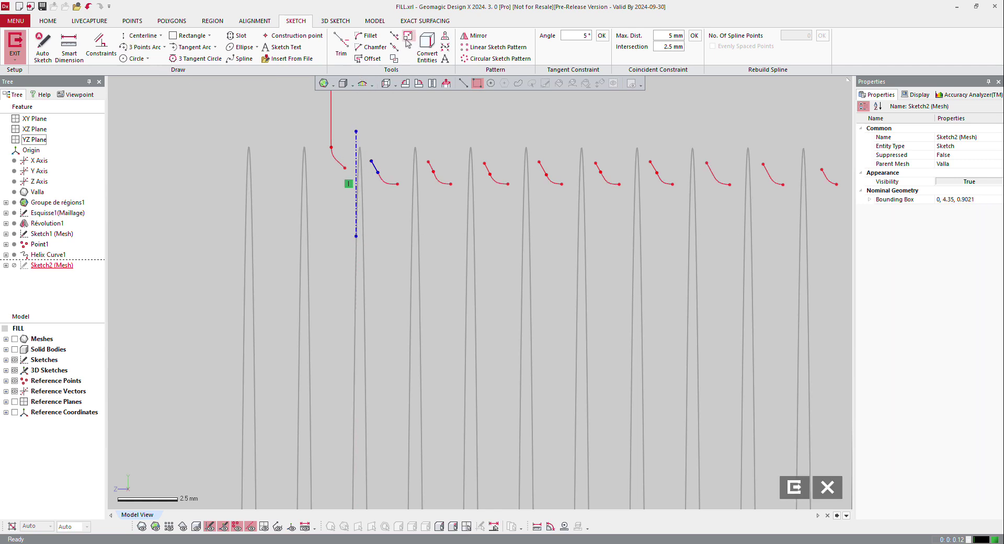
Mirror the fitted flank line about the vertical centerline.
click(474, 35)
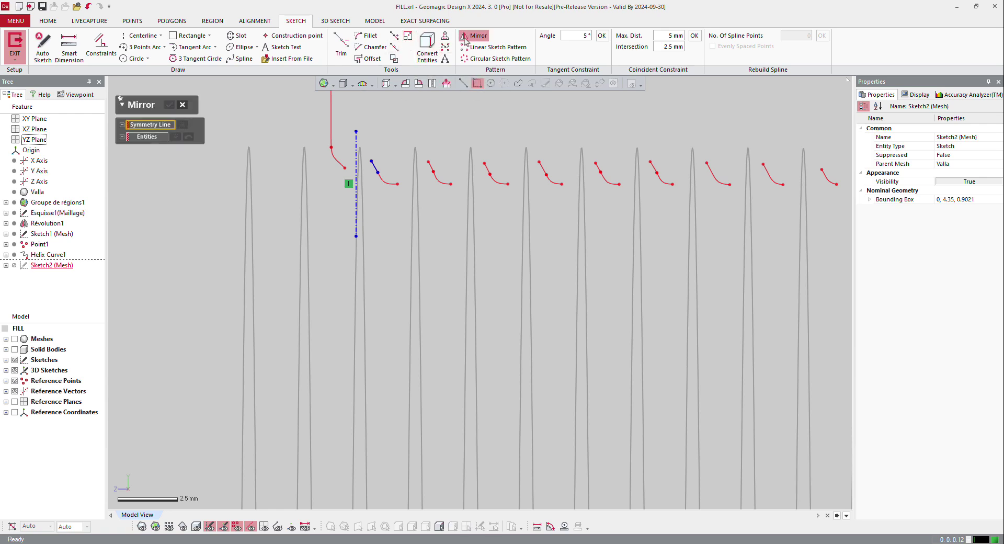
click(356, 142)
click(373, 166)
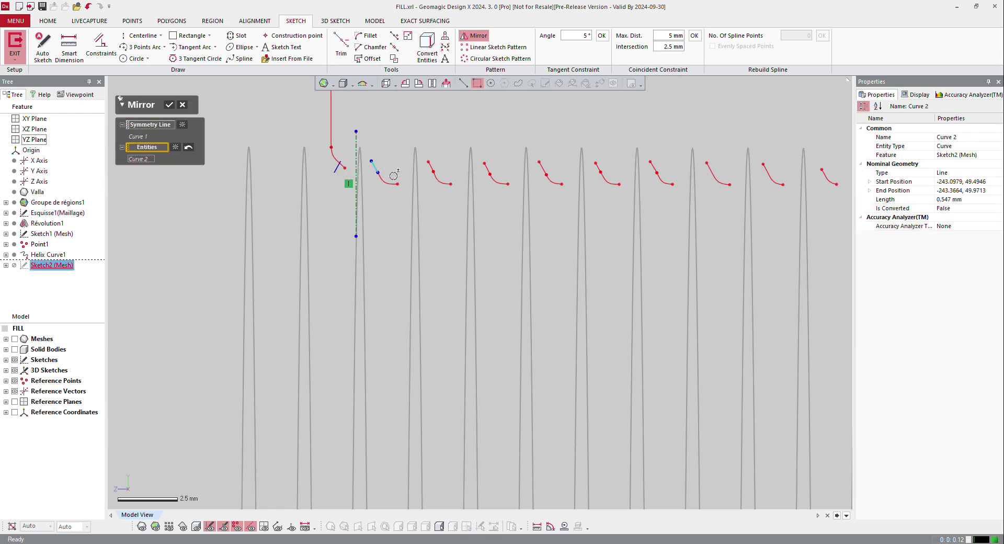
click(168, 107)
Fix the original flank line on the section and shift the centerline toward it, to about X -243.83 mm.
scroll(350, 151, up, 5)
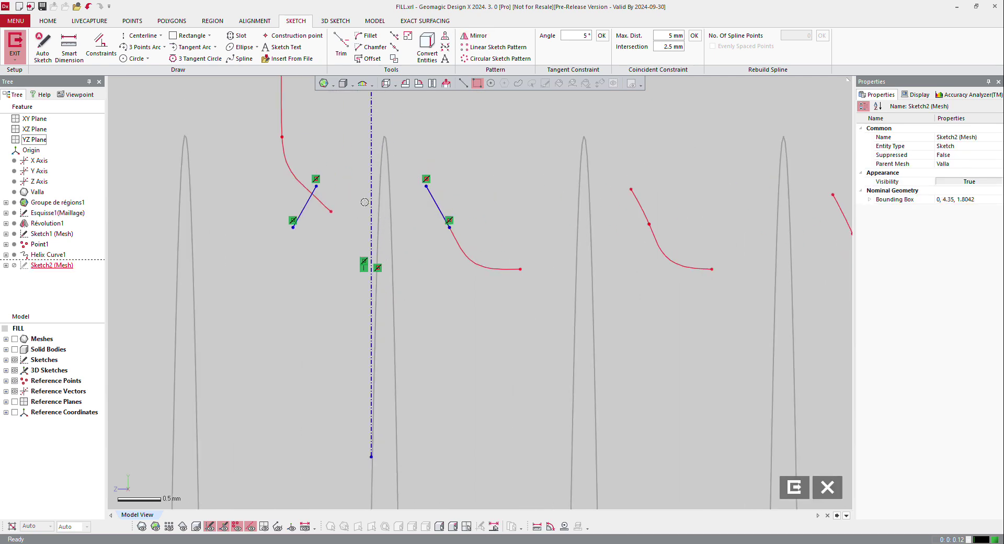
right_click(430, 197)
click(478, 168)
drag(368, 209, 386, 213)
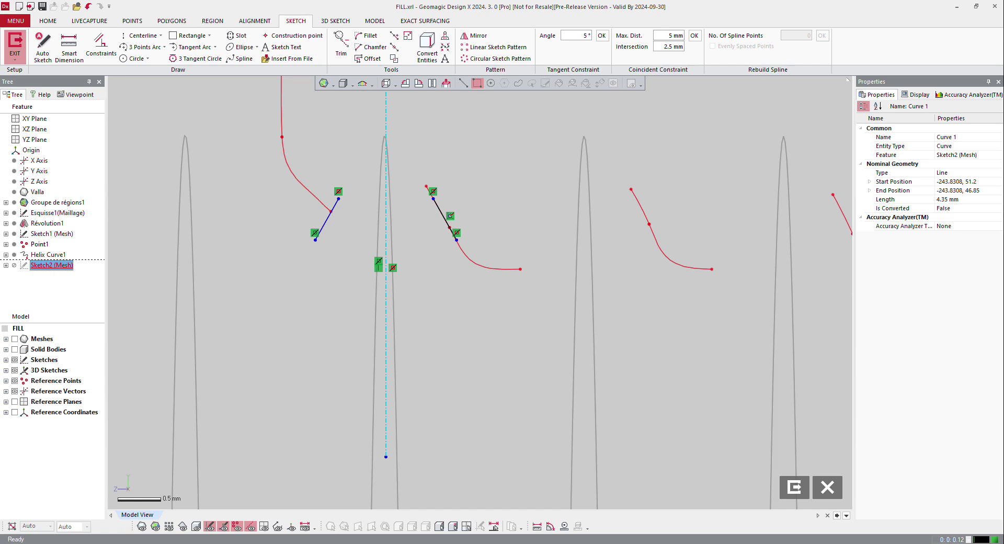
Corner-trim the two flank lines so they meet on the centerline, and round their apex with a fillet of about 0.3 mm radius.
click(343, 46)
click(436, 196)
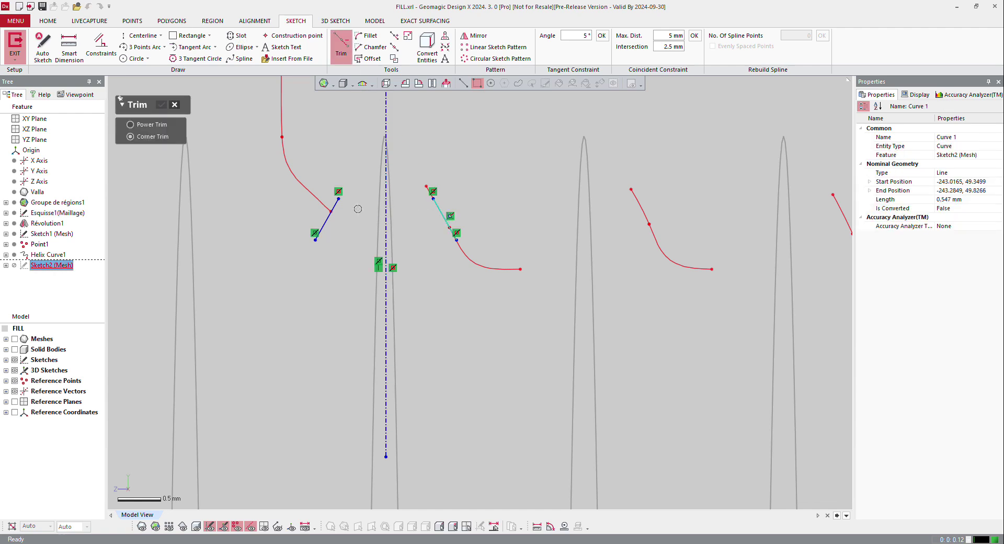
click(333, 209)
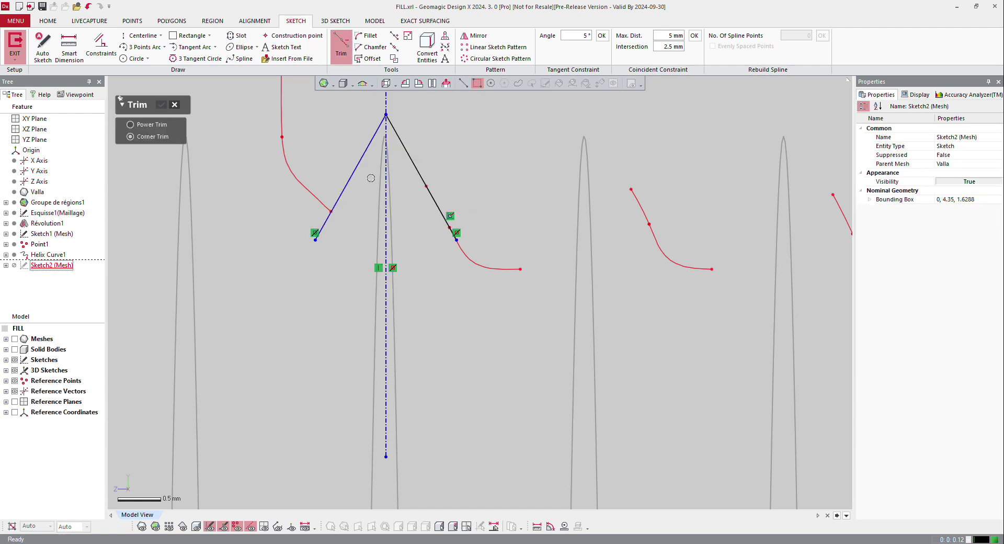
click(368, 36)
click(354, 173)
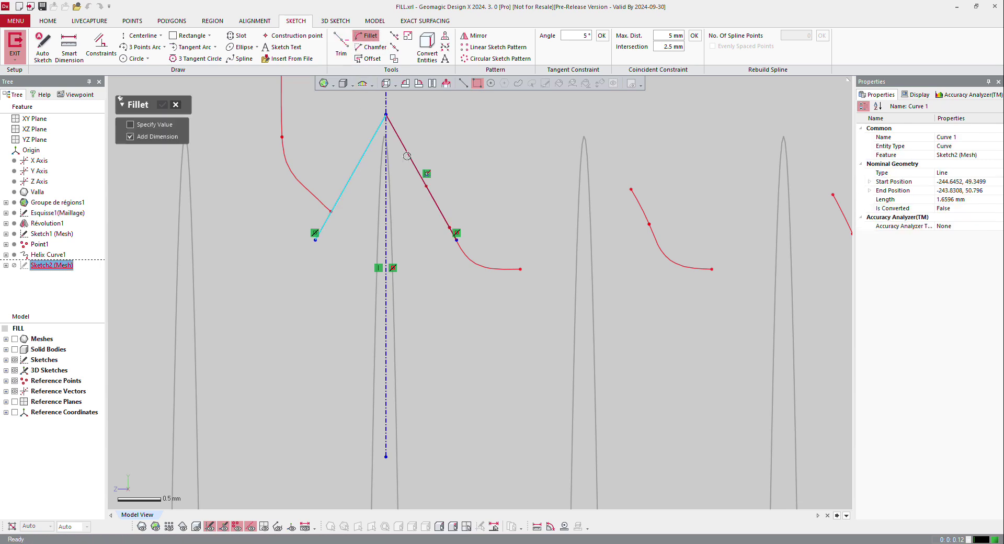
click(409, 157)
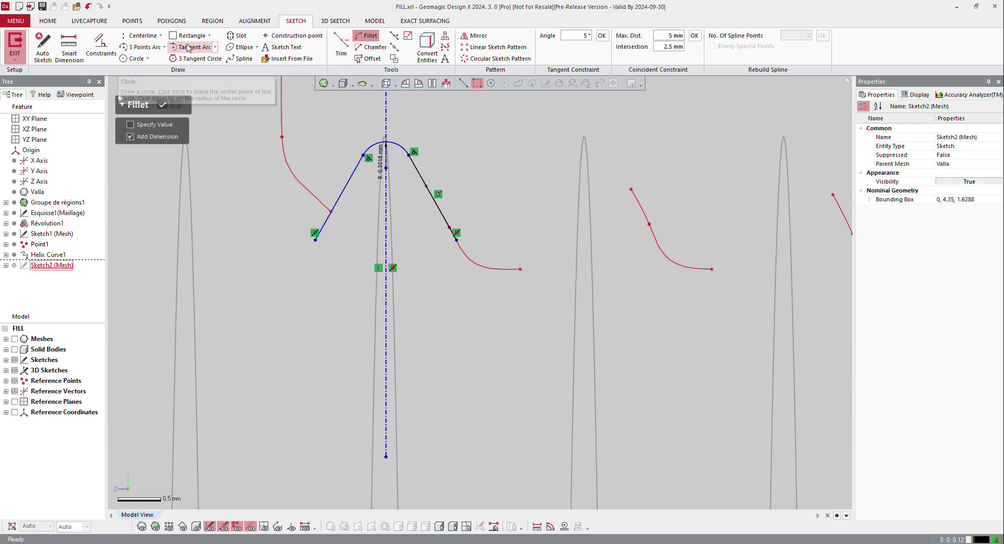
Close the thread profile with a horizontal line between the lower ends of both flanks and exit the sketch.
click(162, 37)
click(150, 53)
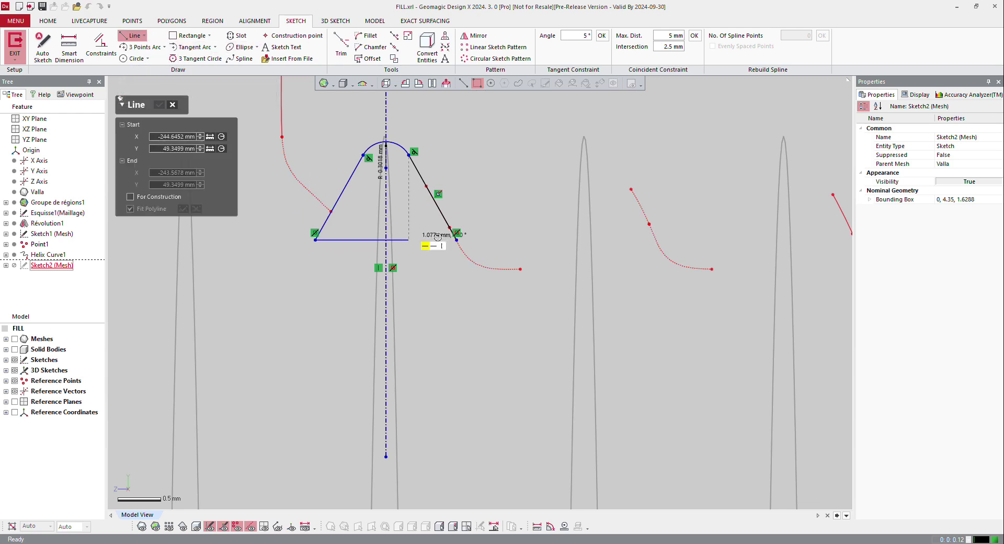
click(457, 240)
key(Escape)
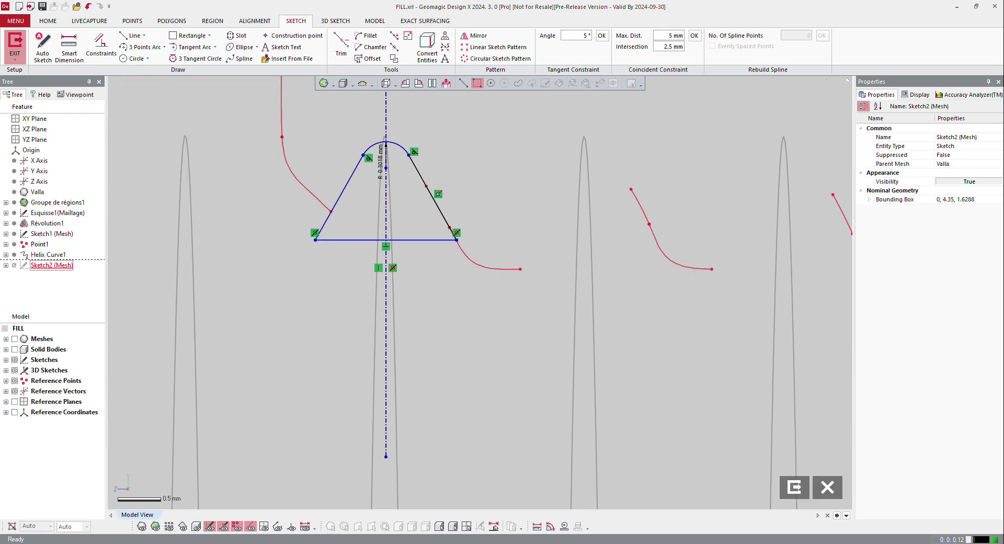
click(21, 39)
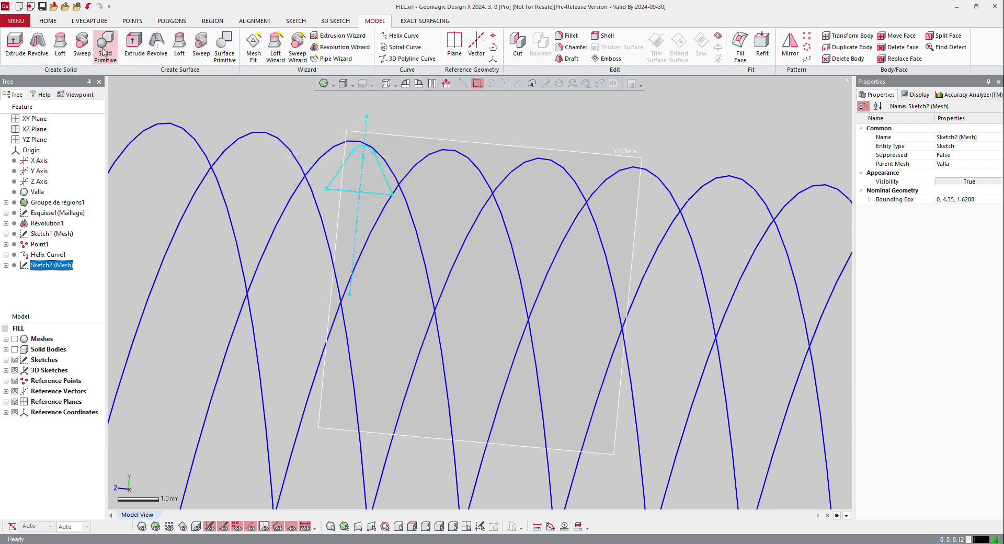
click(80, 45)
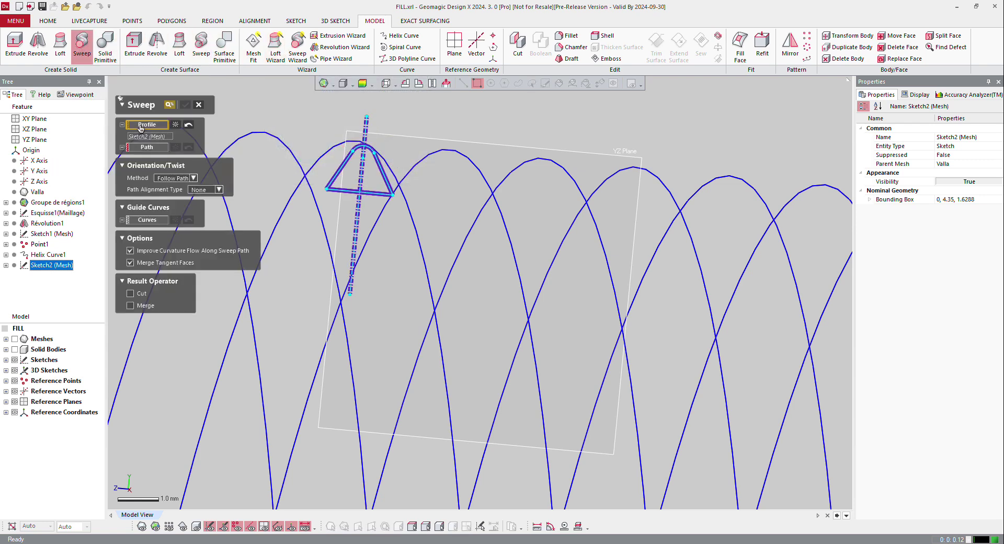
click(147, 148)
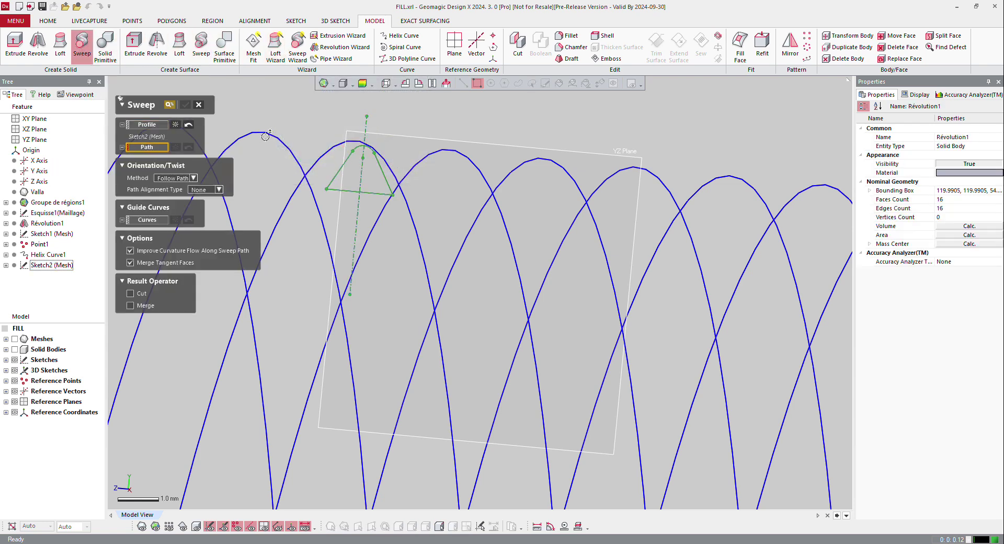
scroll(450, 154, down, 4)
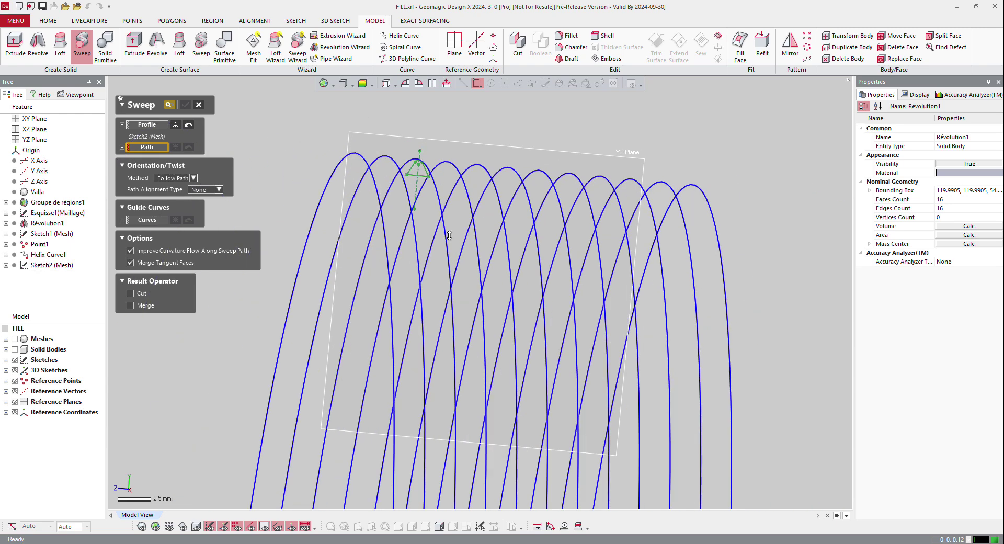
key(Escape)
key(Escape)
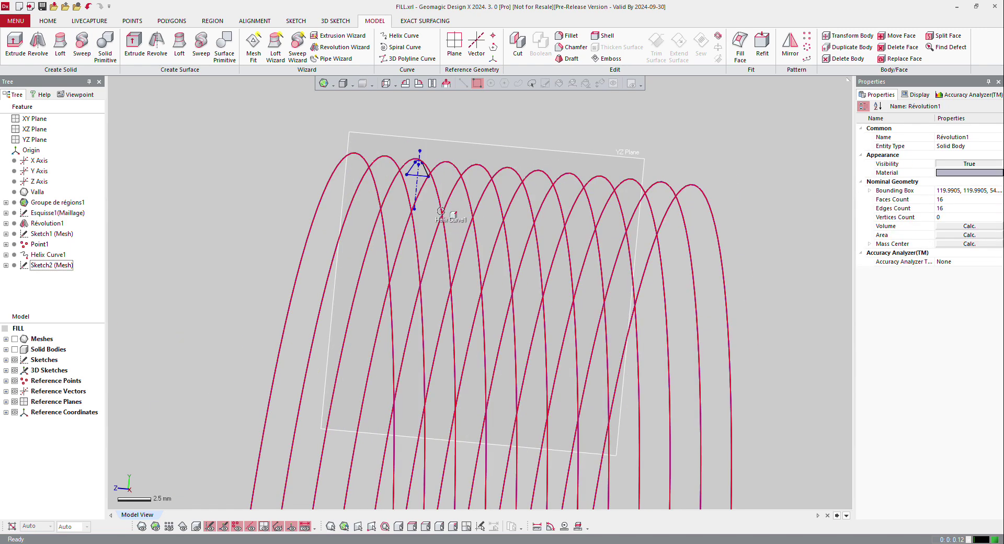
click(396, 176)
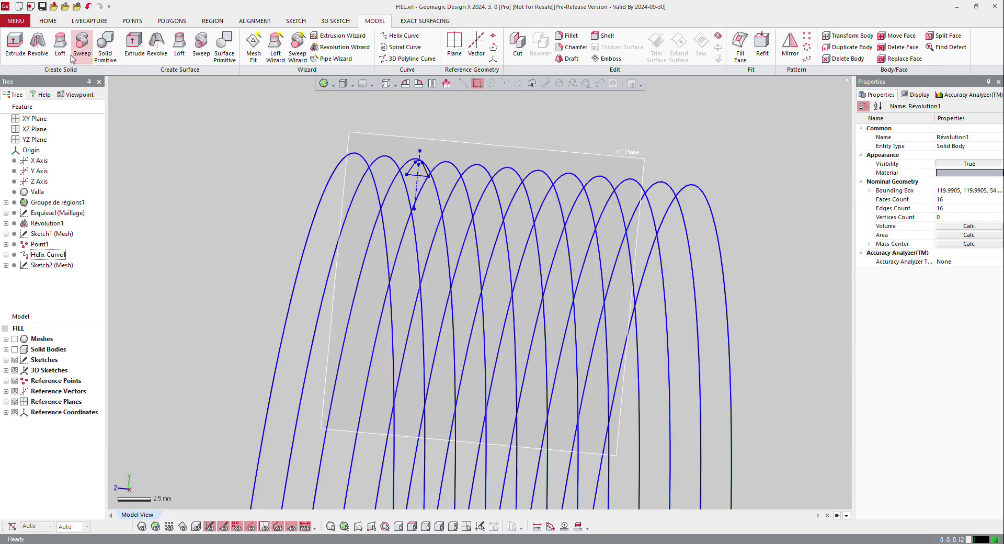
click(83, 41)
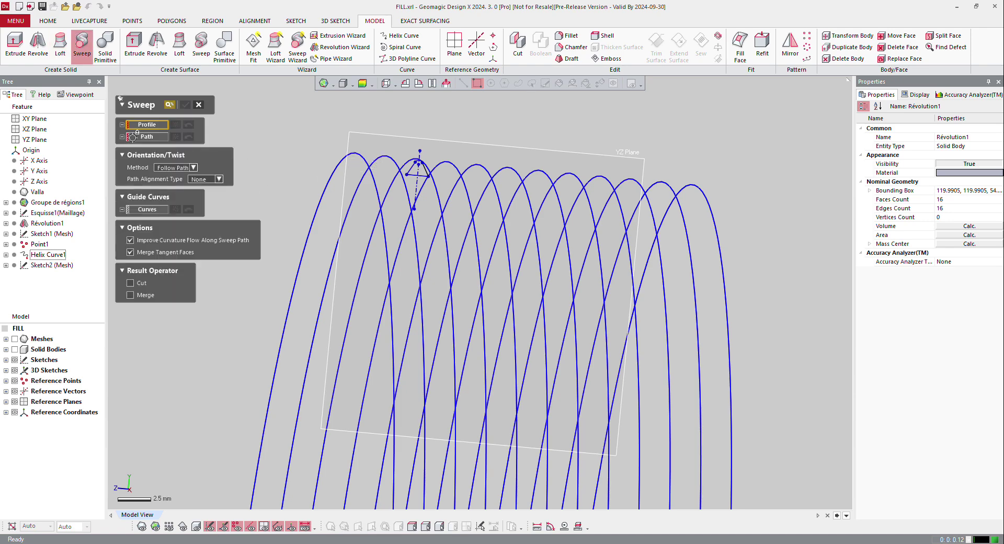
key(Escape)
Set up a solid Sweep with the closed thread profile loop as profile and the helix curve as path.
right_drag(356, 190, 296, 223)
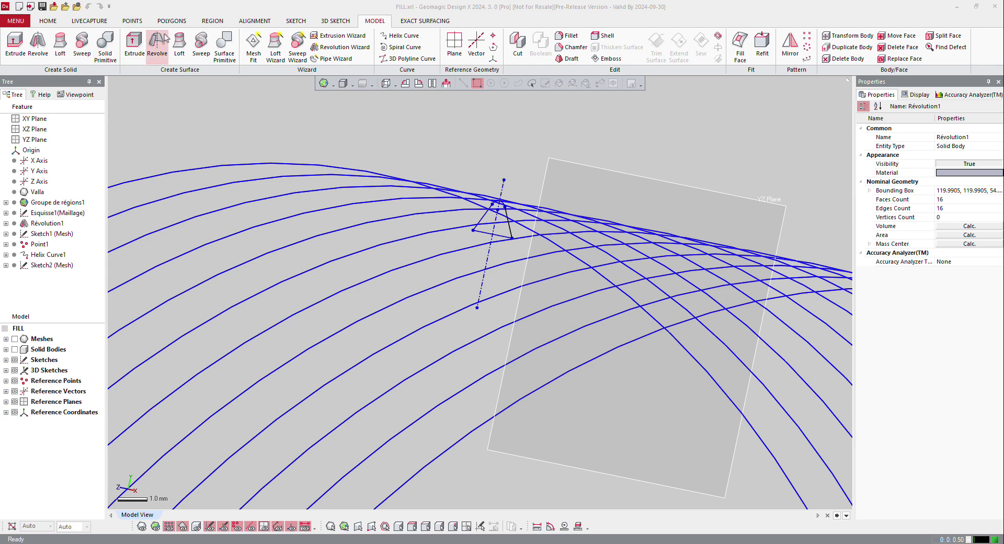
click(82, 42)
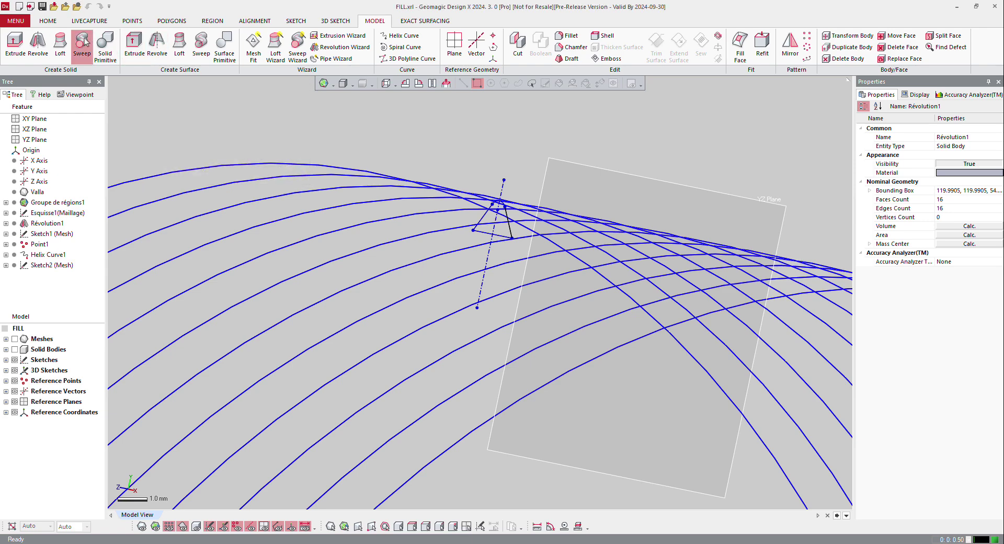
click(494, 220)
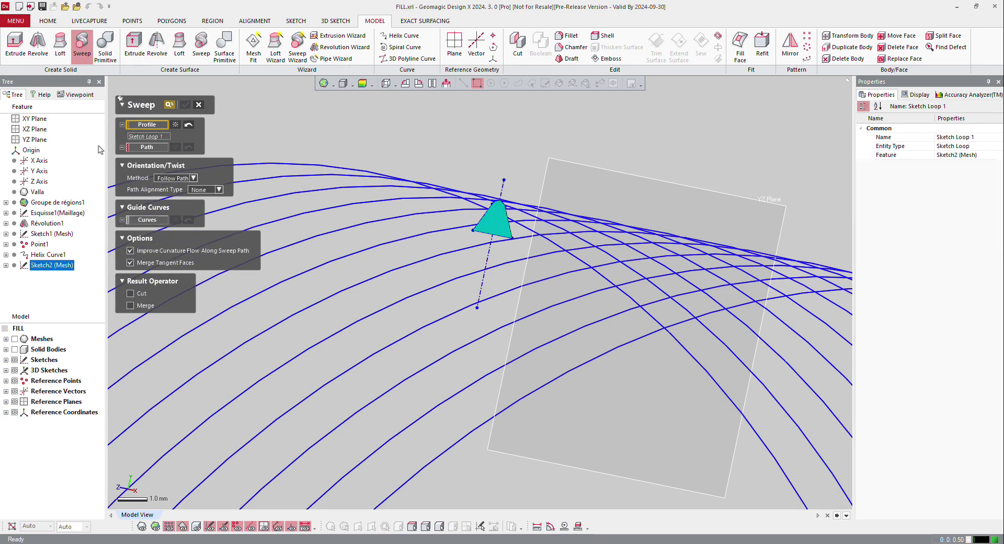
click(151, 148)
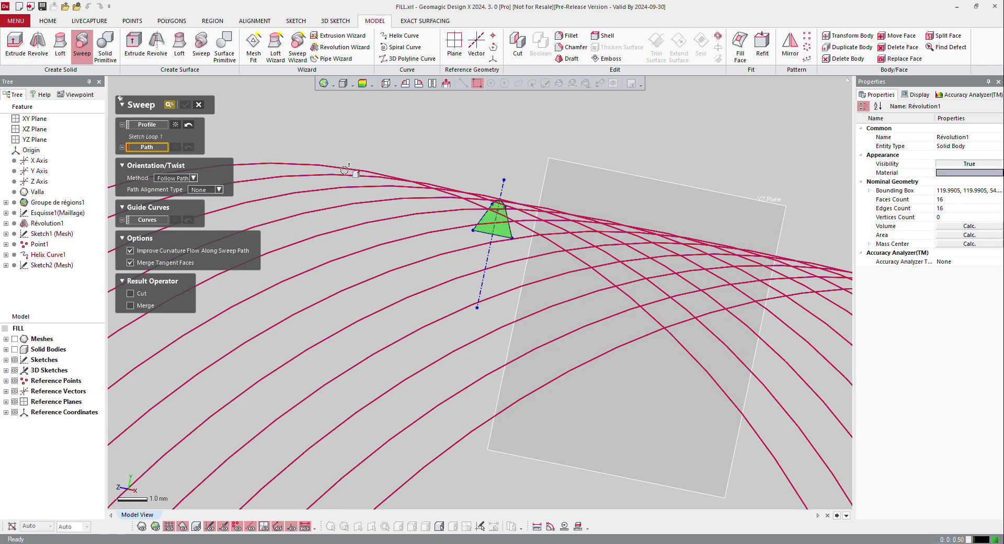
click(358, 205)
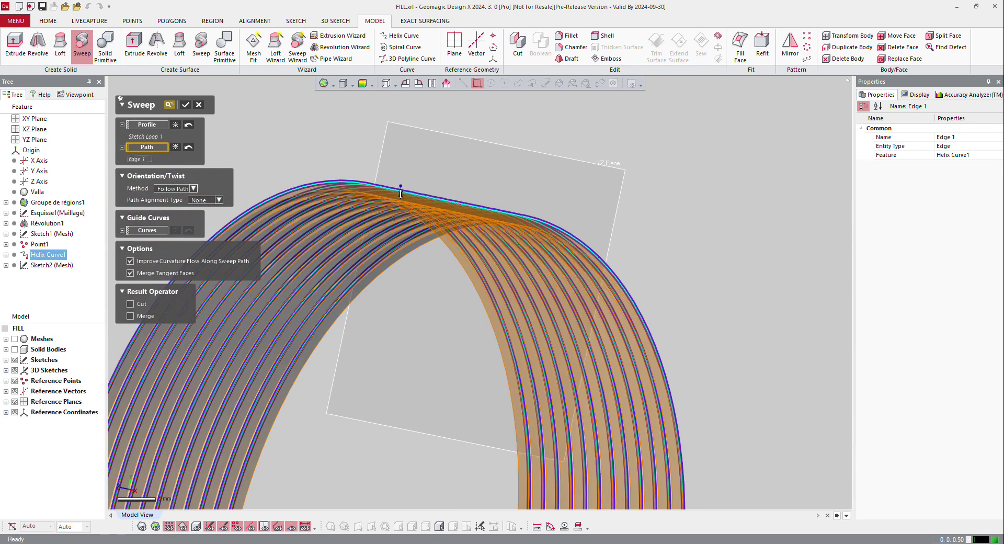
scroll(402, 193, down, 5)
right_drag(360, 244, 520, 175)
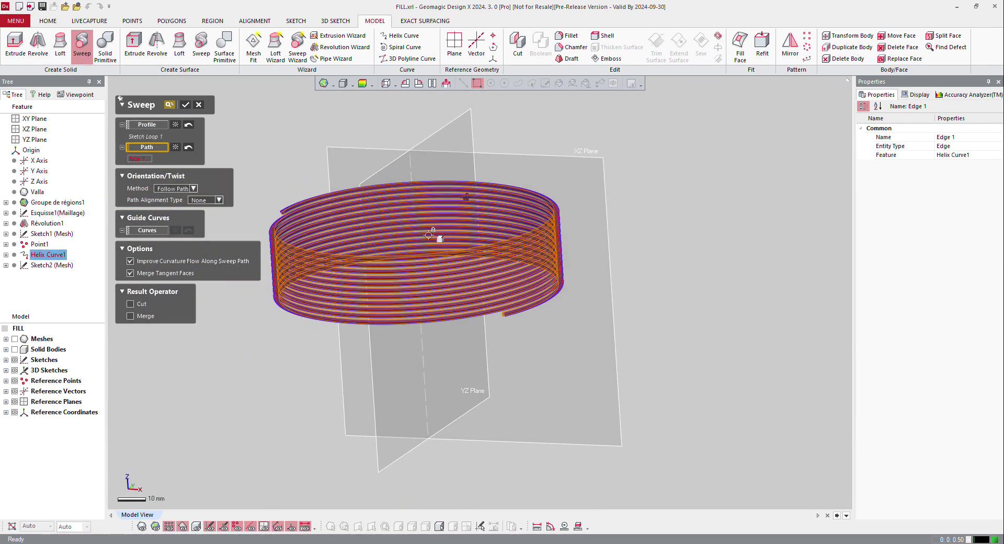
scroll(313, 245, up, 3)
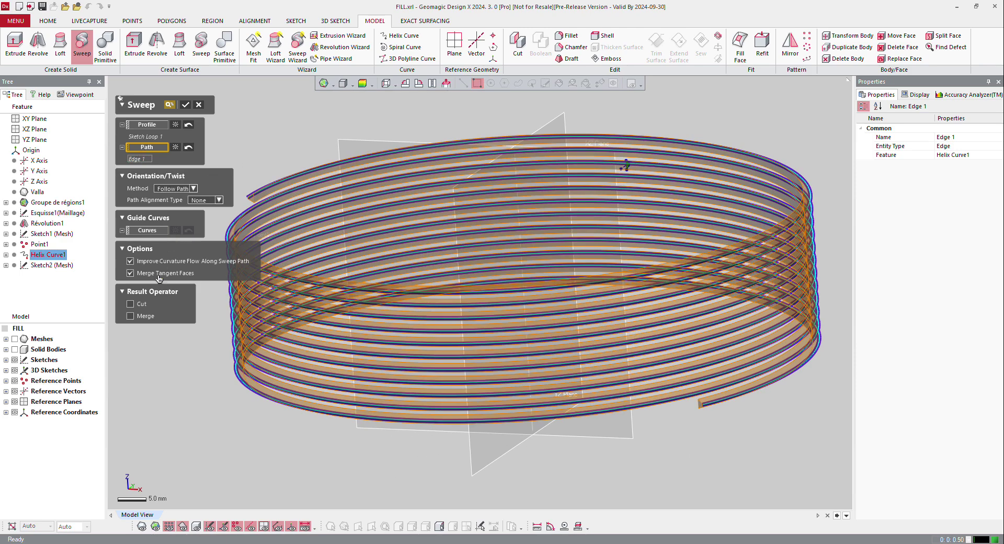
Align the sweep path by Direction Vector along the Z axis and create the thread as a Cut.
click(204, 204)
click(208, 222)
click(38, 181)
click(35, 183)
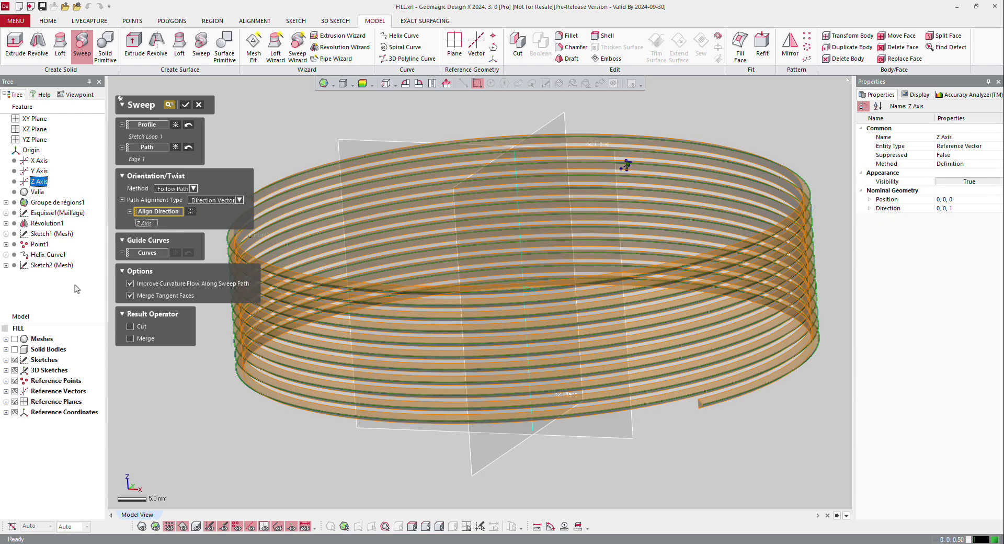
click(130, 326)
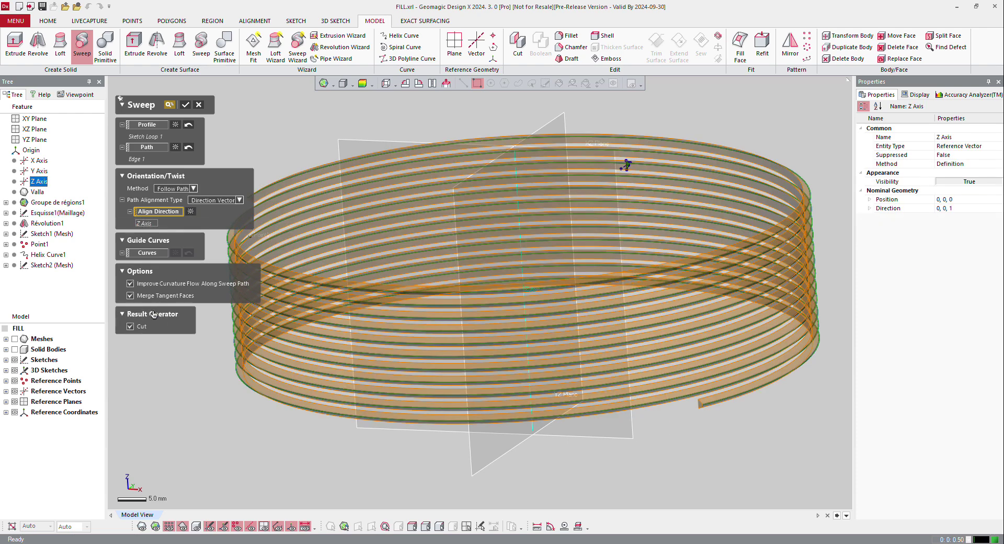
click(185, 105)
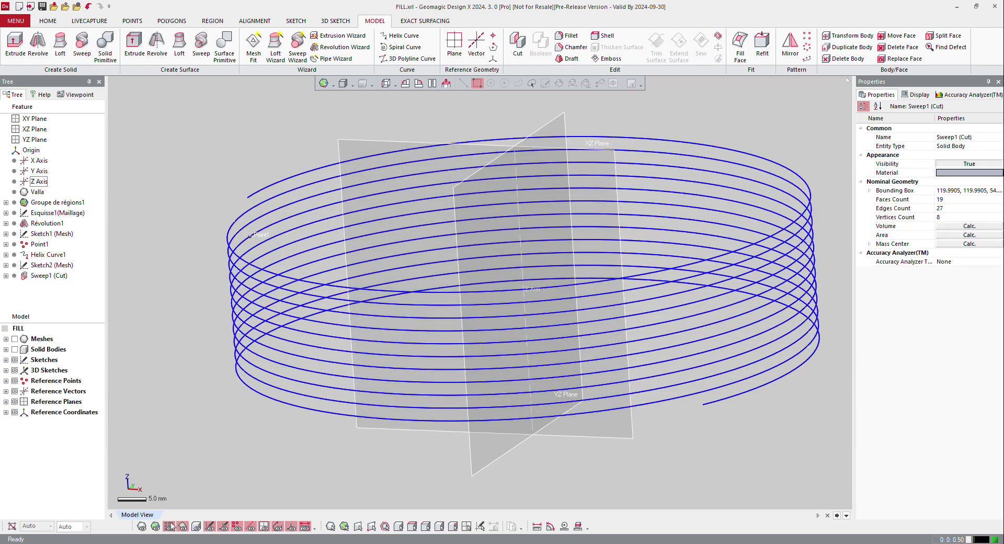
Show the solid bodies and hide the 3D sketches to expose the cut thread inside the tube.
click(196, 527)
right_drag(260, 325, 203, 392)
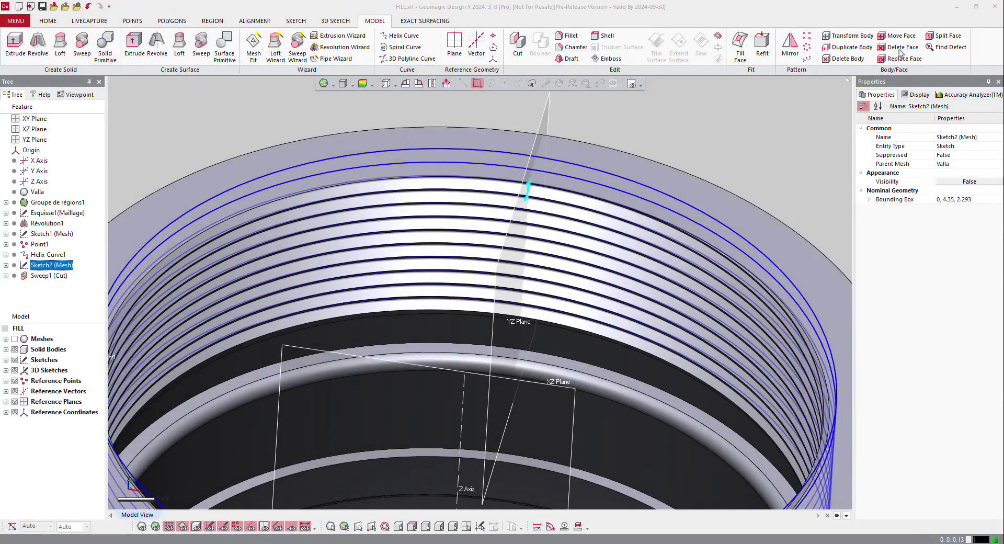
scroll(445, 272, down, 7)
right_drag(532, 349, 466, 287)
scroll(319, 381, down, 1)
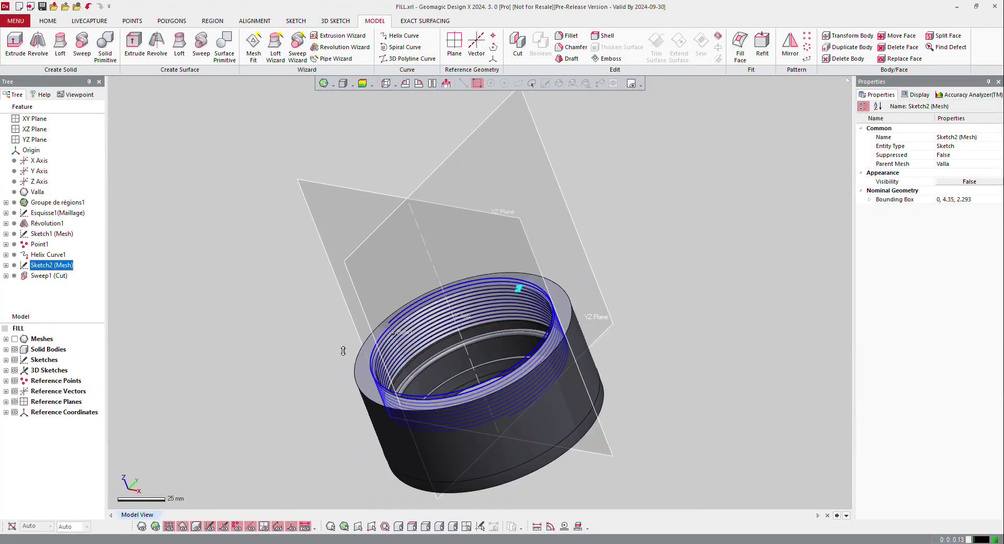
scroll(307, 435, up, 3)
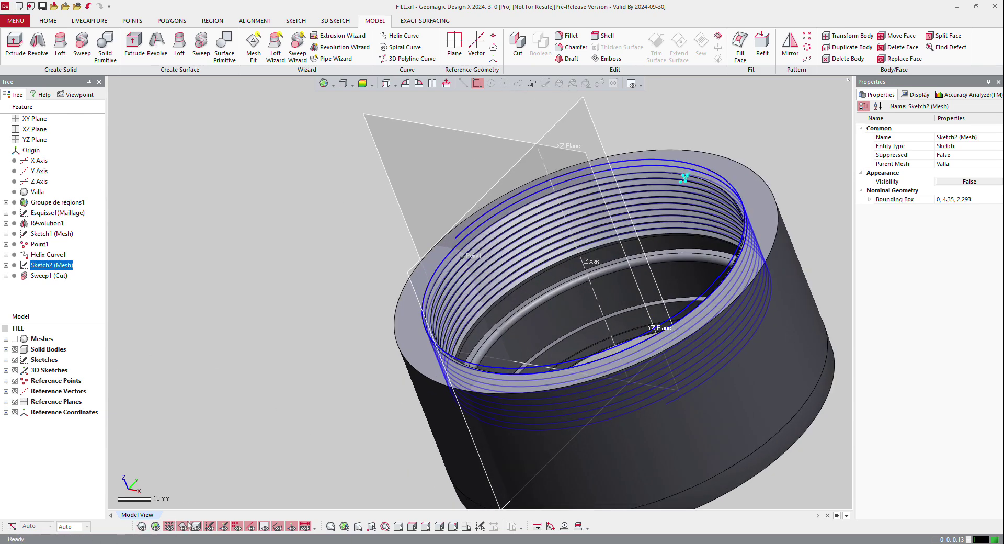
click(15, 370)
scroll(560, 241, up, 4)
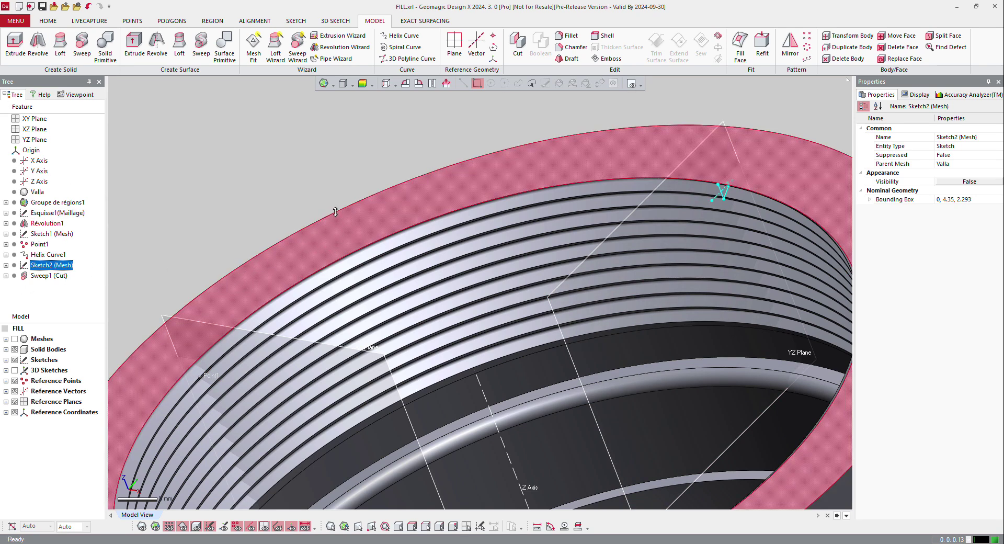
scroll(297, 248, down, 5)
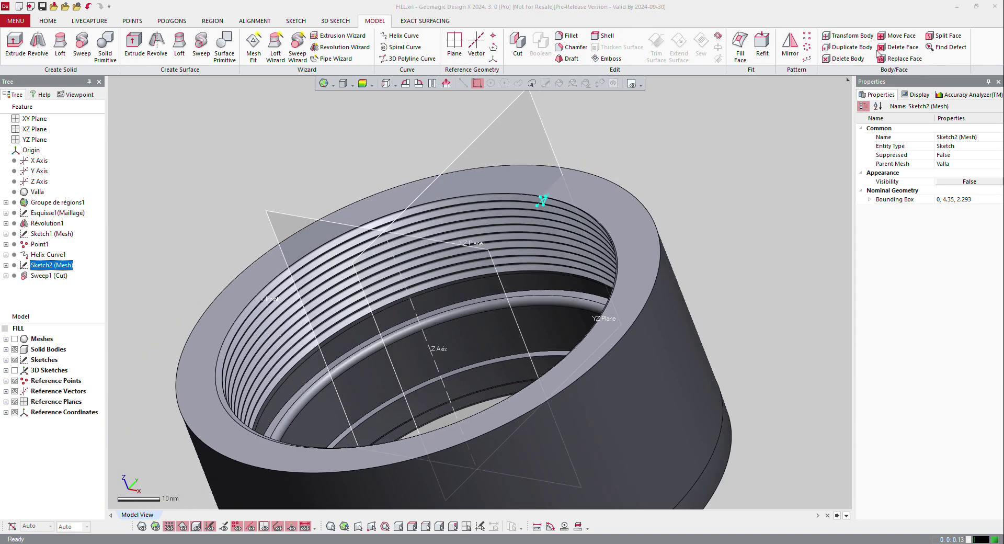
Use Move Face to translate the tube's threaded end face 2 mm outward, using the face itself as direction.
click(908, 45)
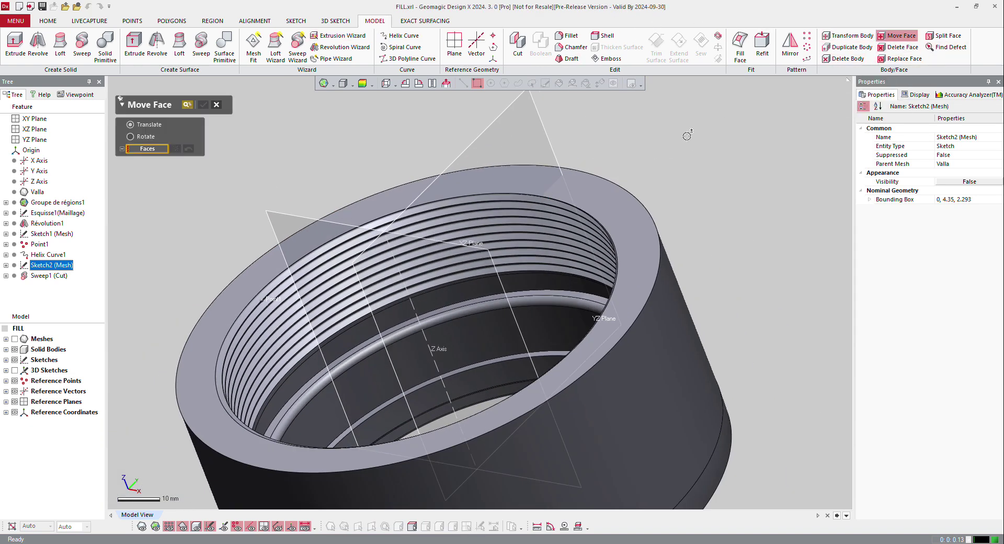
click(606, 210)
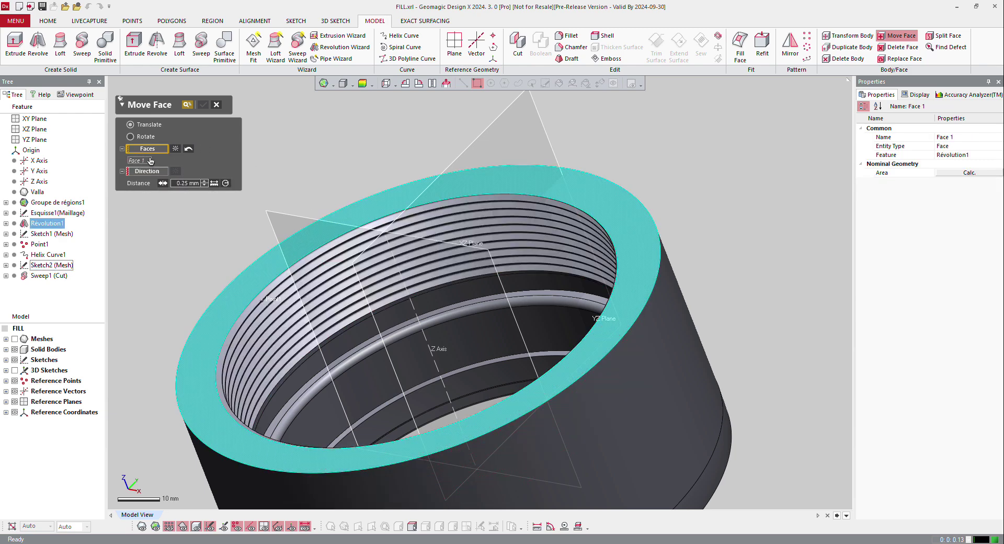
click(147, 171)
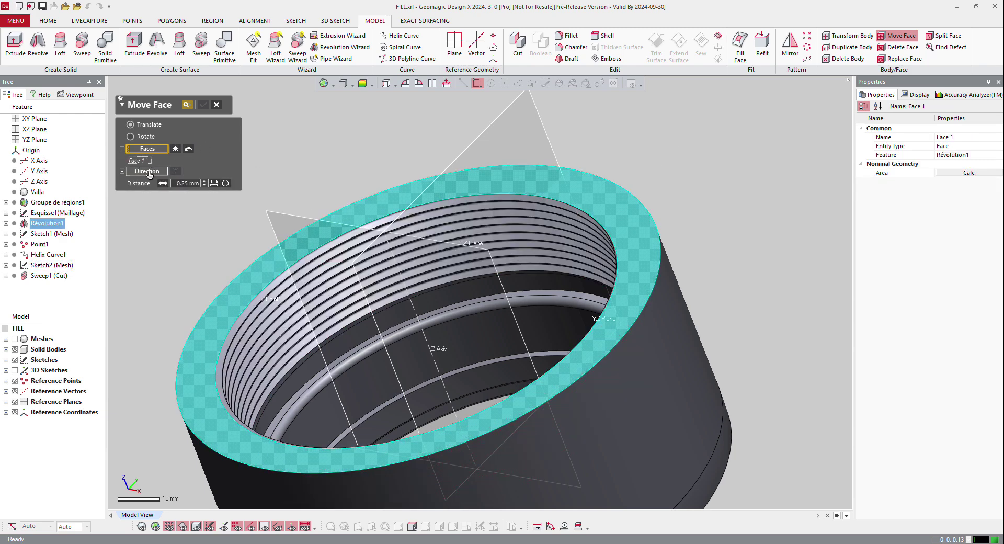
click(540, 199)
scroll(540, 199, up, 3)
click(182, 194)
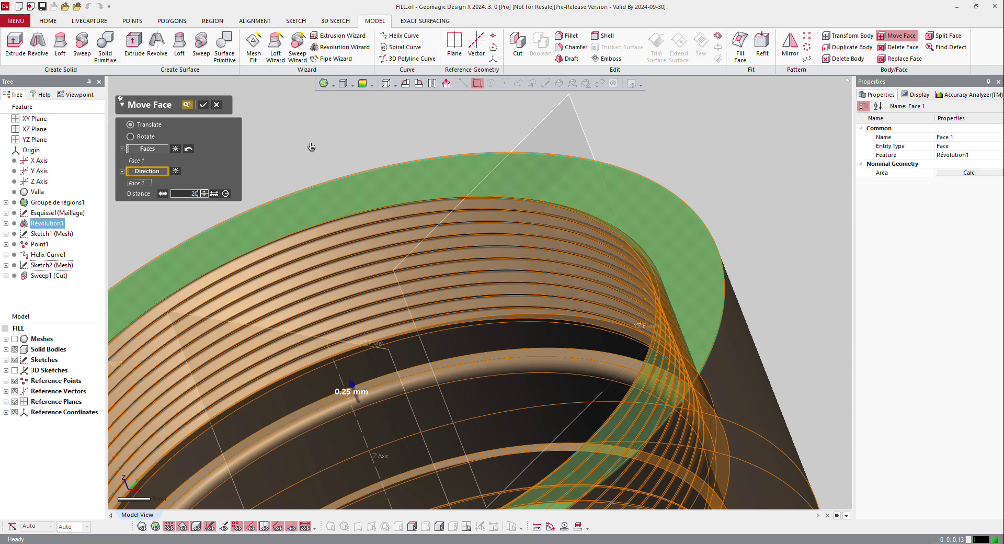
text(2)
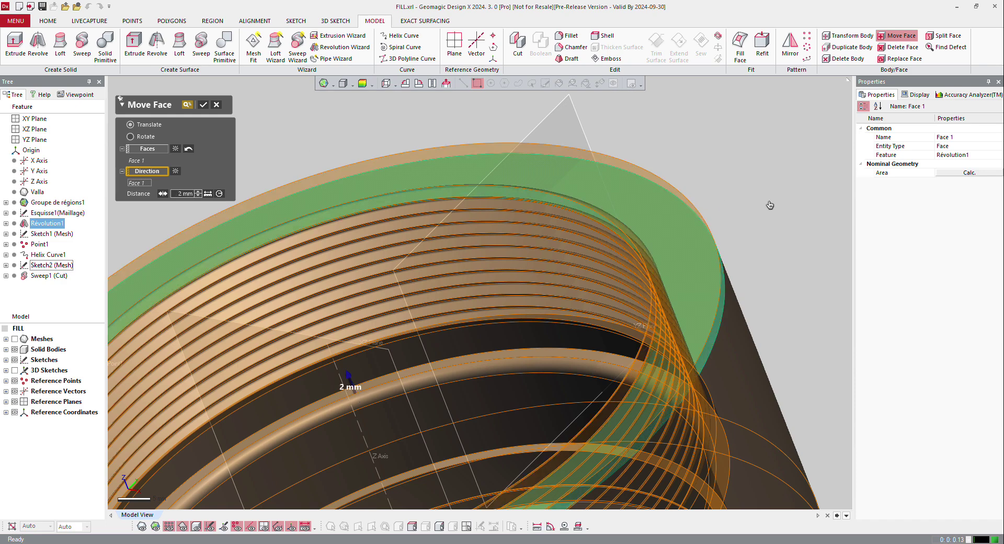
scroll(745, 224, down, 2)
right_drag(608, 336, 664, 157)
scroll(665, 157, up, 5)
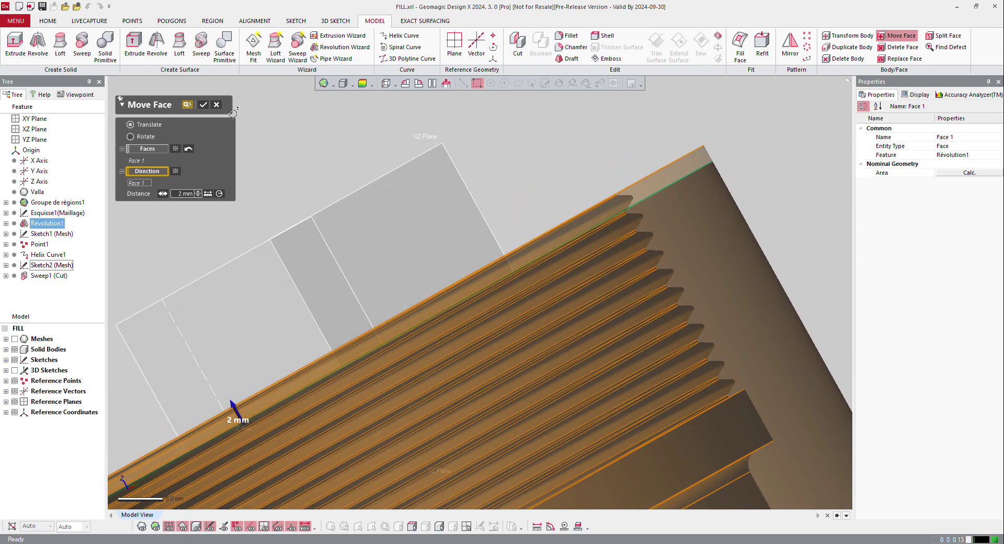
click(203, 106)
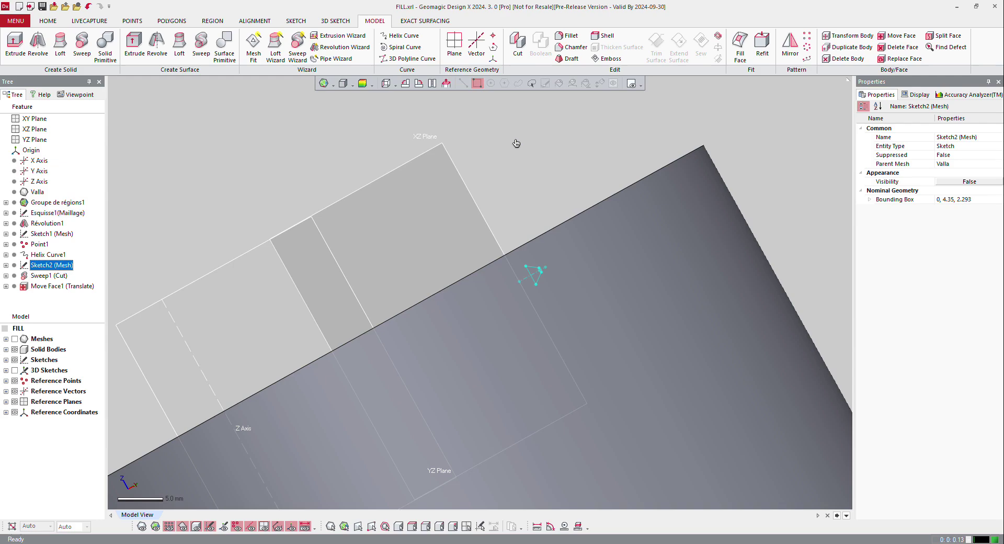
right_drag(523, 148, 758, 195)
scroll(712, 202, down, 3)
scroll(712, 203, down, 2)
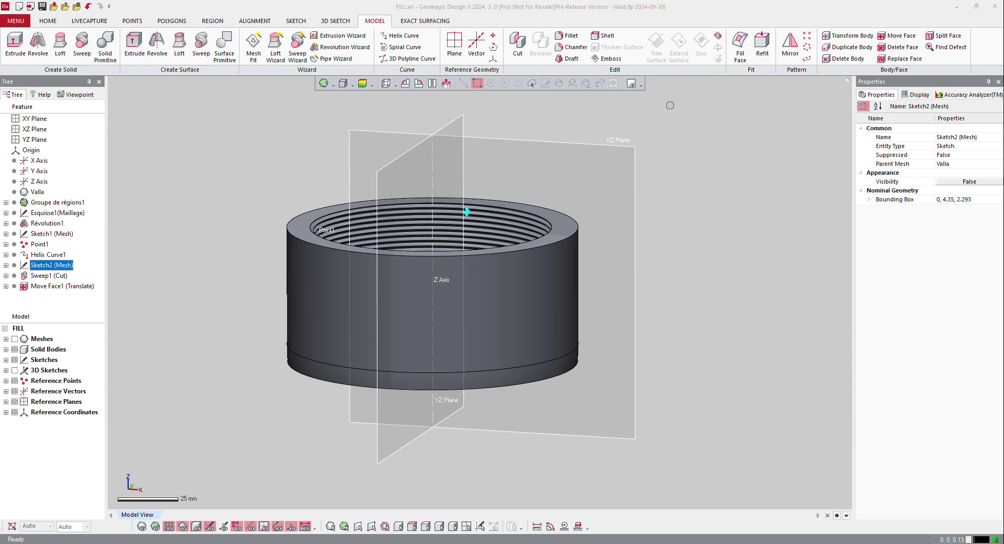
right_click(553, 144)
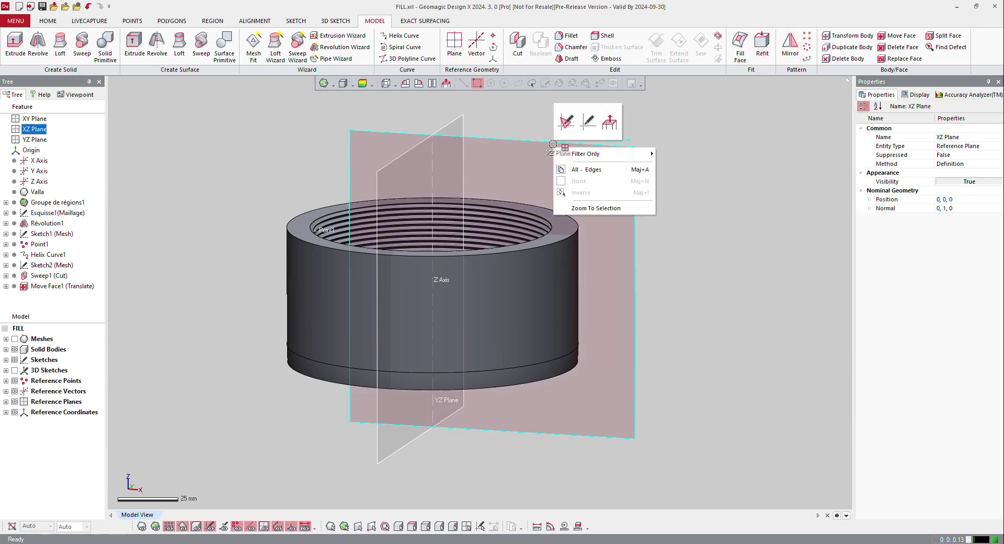
click(587, 121)
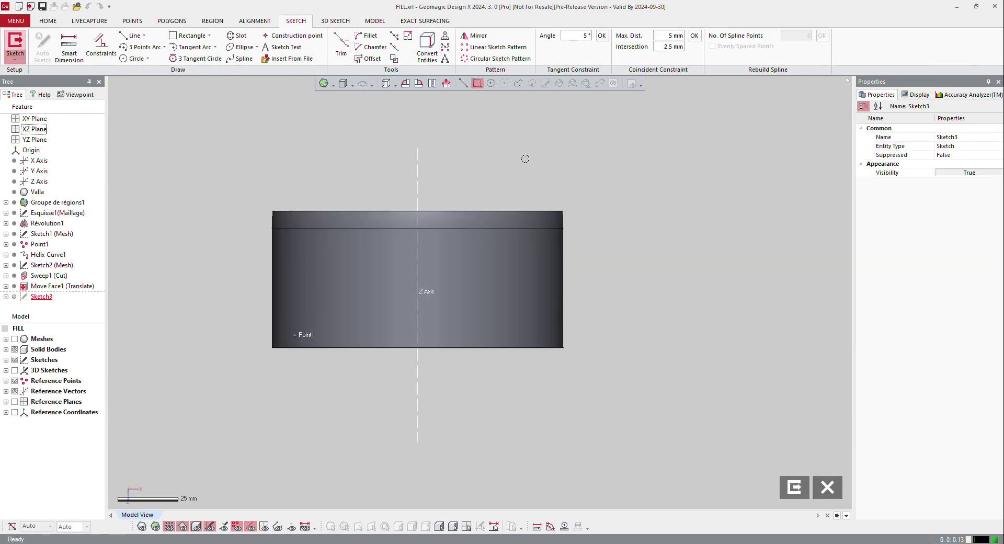
right_drag(468, 256, 428, 279)
key(ctrl+shift+a)
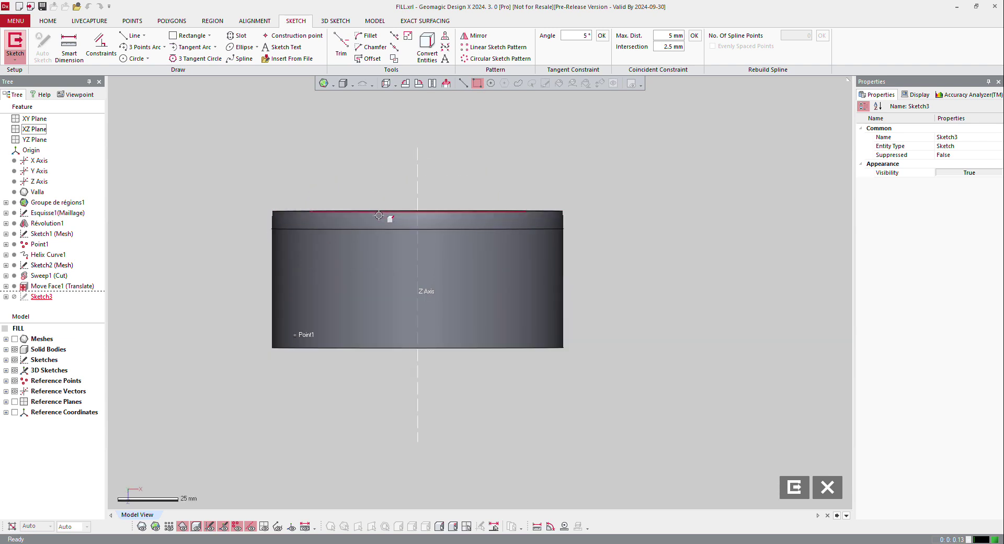
Sketch a three-point spline about 150 mm long on the YZ plane, just beyond the tube's end face, and finish the sketch.
key(Tab)
key(Tab)
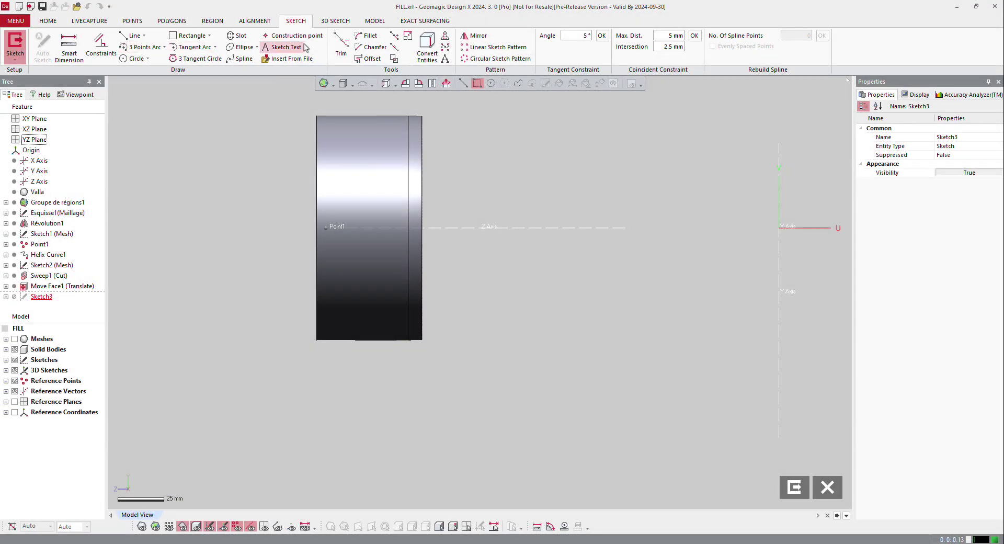
click(242, 59)
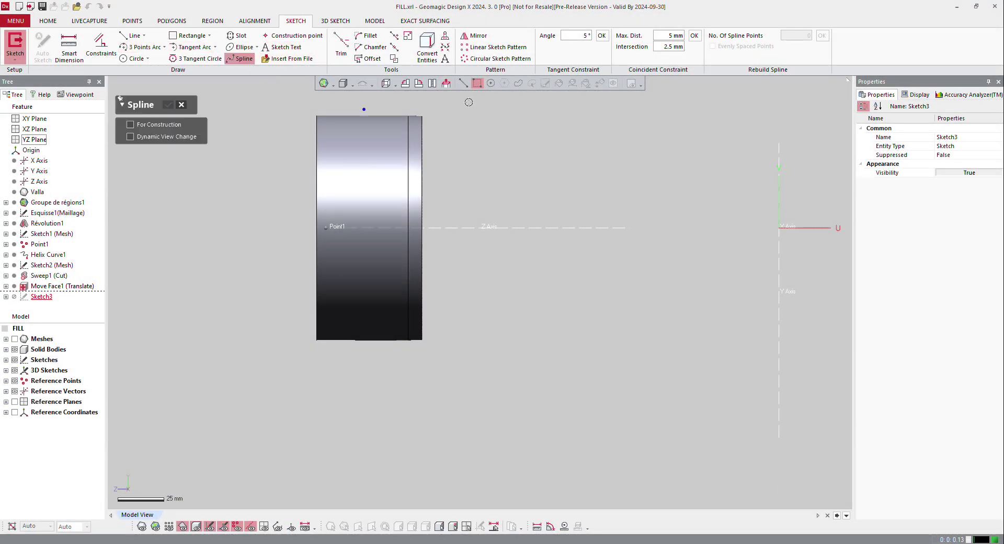
click(439, 100)
click(432, 209)
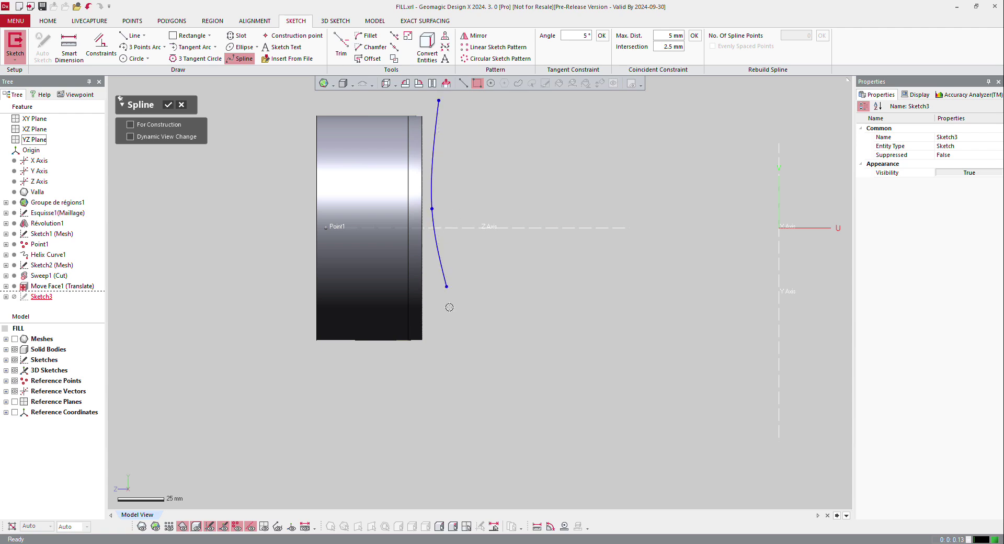
click(443, 381)
key(Escape)
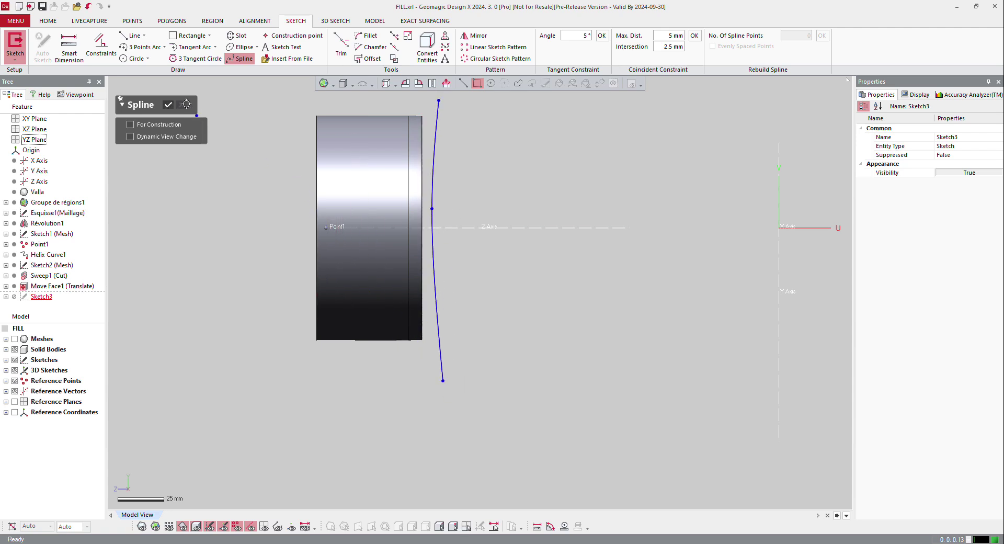
click(168, 104)
click(15, 46)
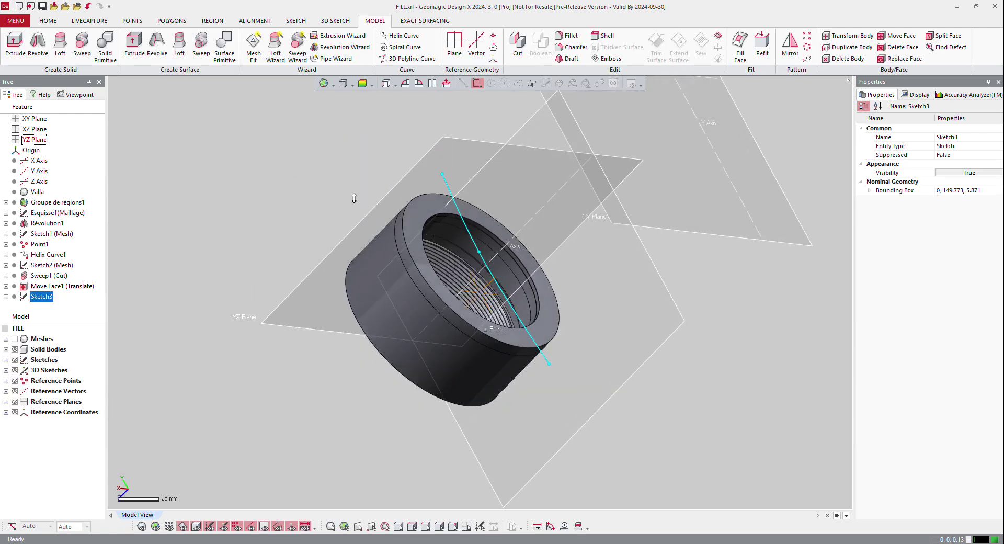
Extrude the spline as a surface 196 mm wide, extending equally to both sides of the sketch plane.
right_click(462, 180)
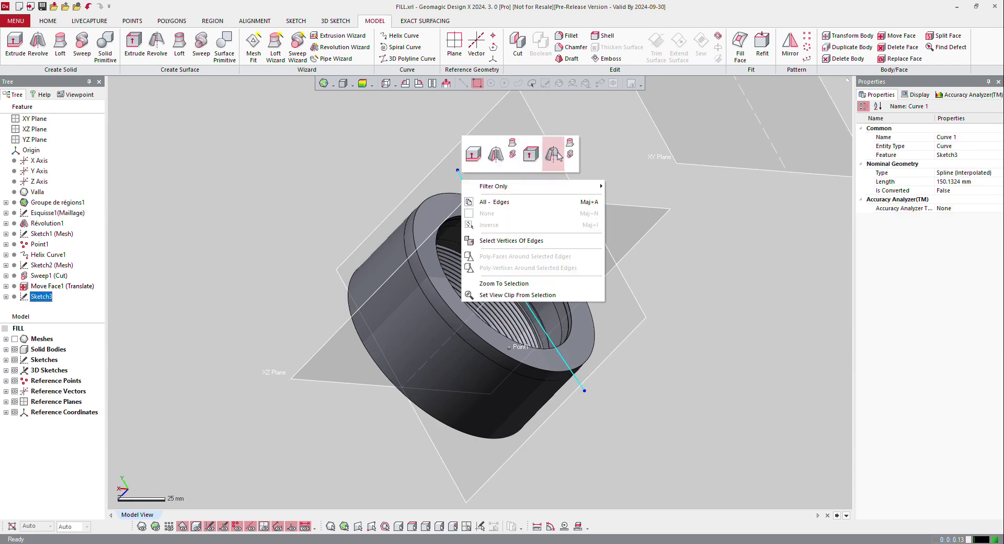
click(532, 154)
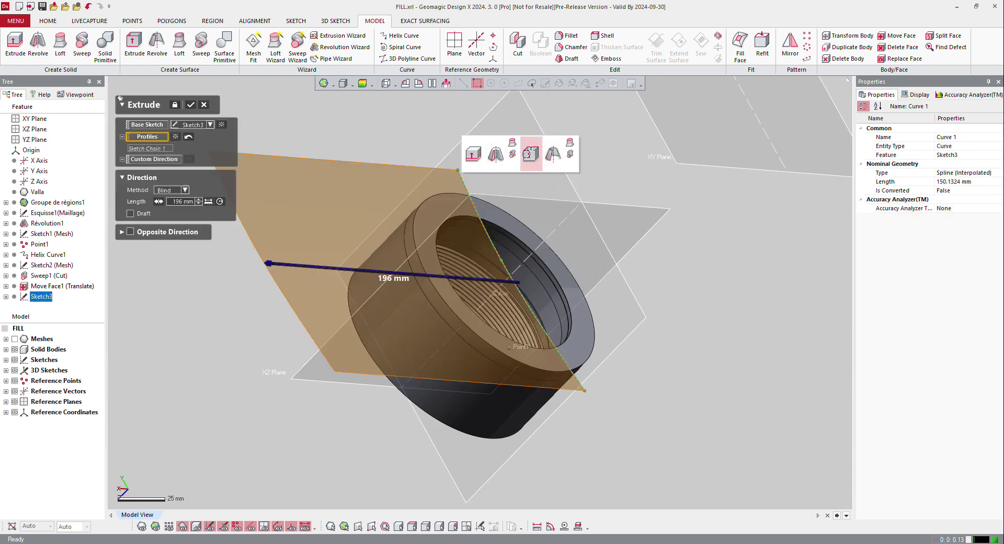
click(165, 193)
click(181, 226)
click(190, 106)
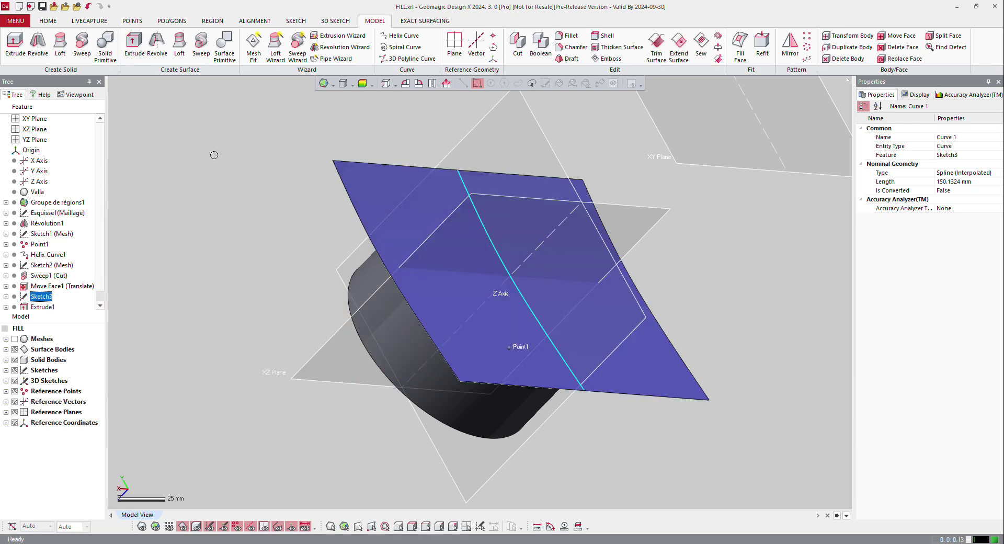
Use Replace Face to replace the tube's flat end face with the extruded curved surface.
mouse_move(324, 288)
right_down()
mouse_move(461, 301)
mouse_move(590, 374)
mouse_move(623, 379)
right_up()
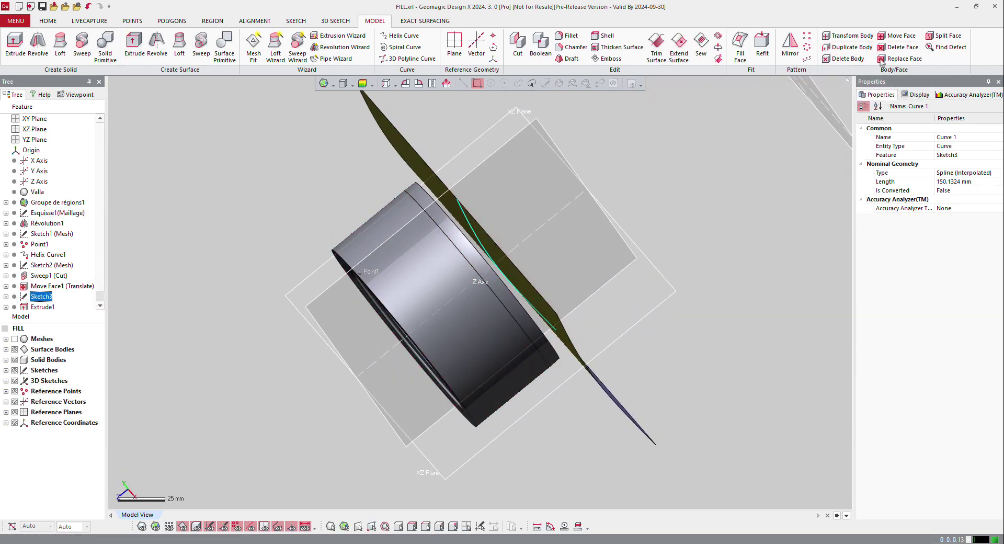
click(905, 58)
scroll(364, 180, up, 3)
right_drag(364, 181, 298, 264)
click(430, 213)
click(146, 152)
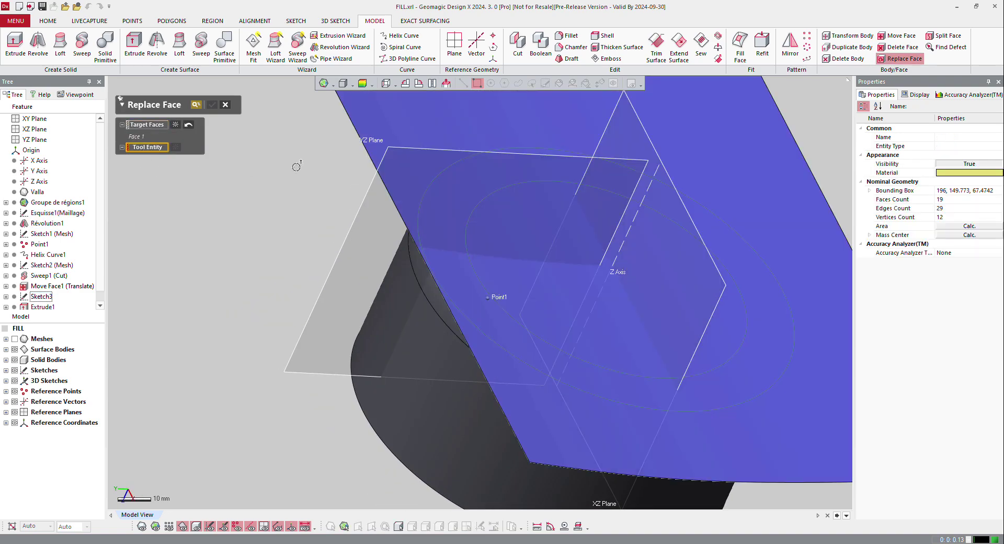
click(369, 128)
right_drag(313, 185, 439, 181)
click(210, 105)
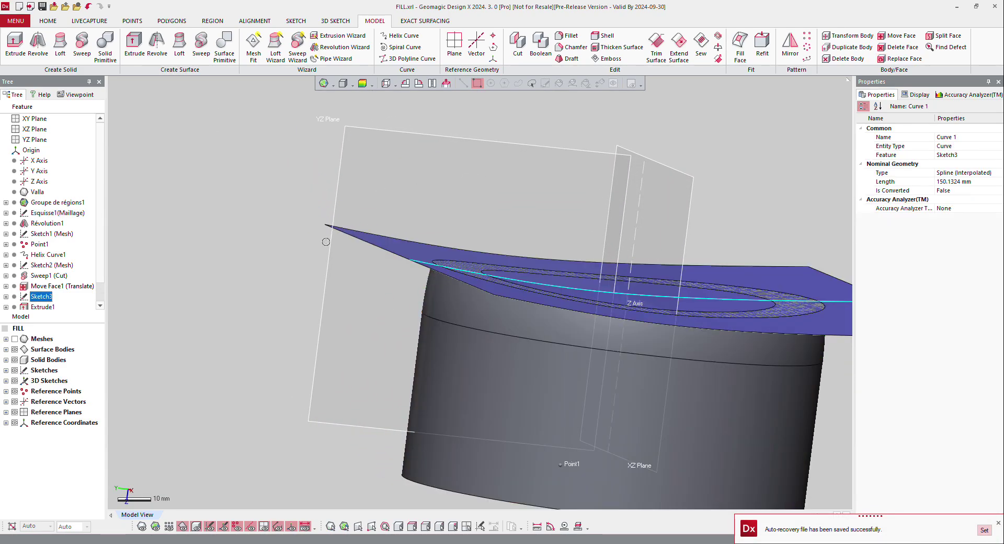
Try deleting the extruded surface's feature without its child Replace Face feature, and undo the deletion.
right_drag(454, 305, 449, 282)
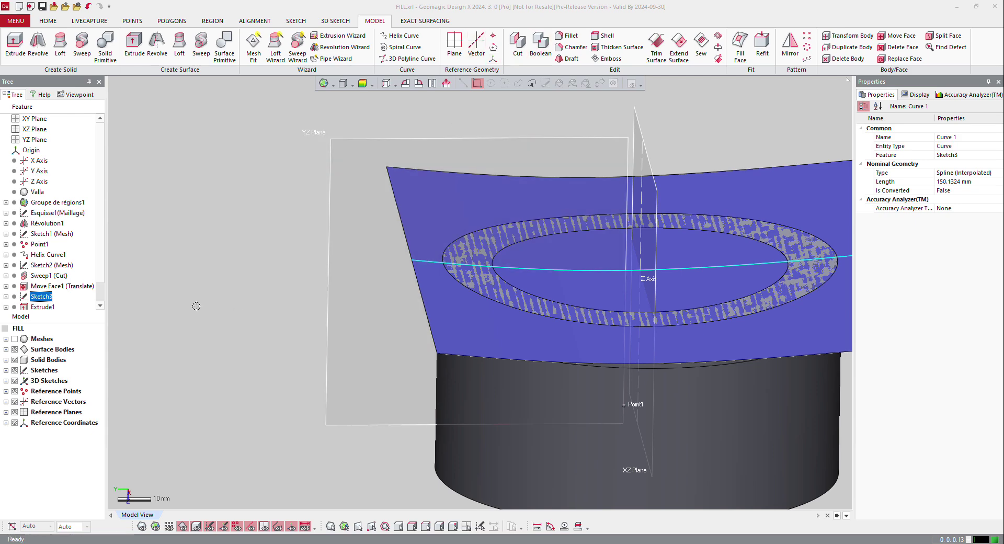
scroll(311, 207, down, 5)
right_drag(311, 207, 360, 225)
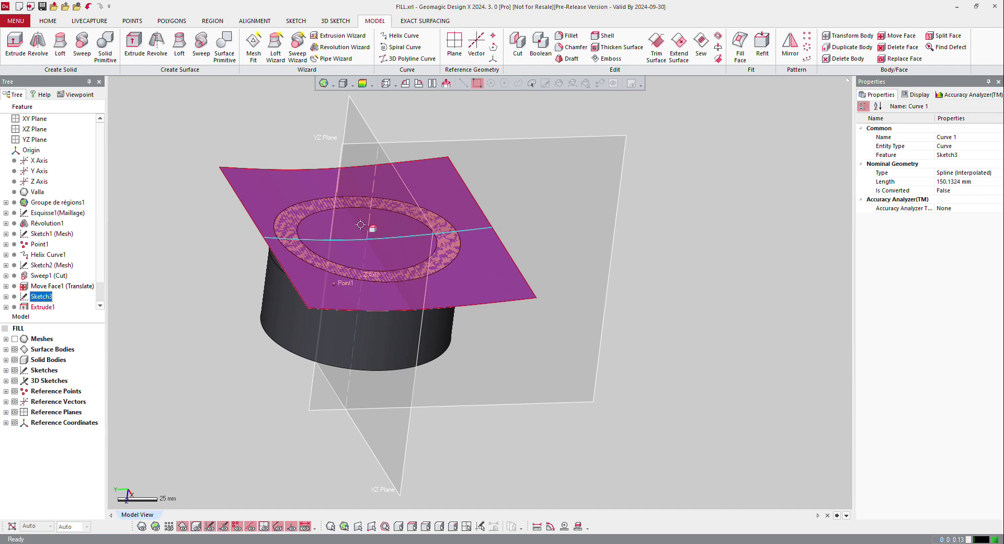
click(360, 225)
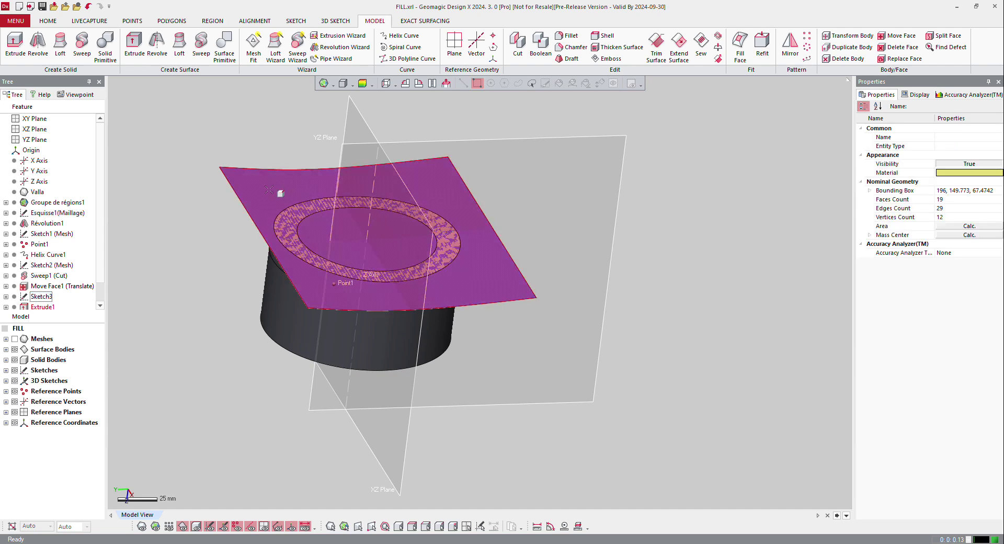
key(Delete)
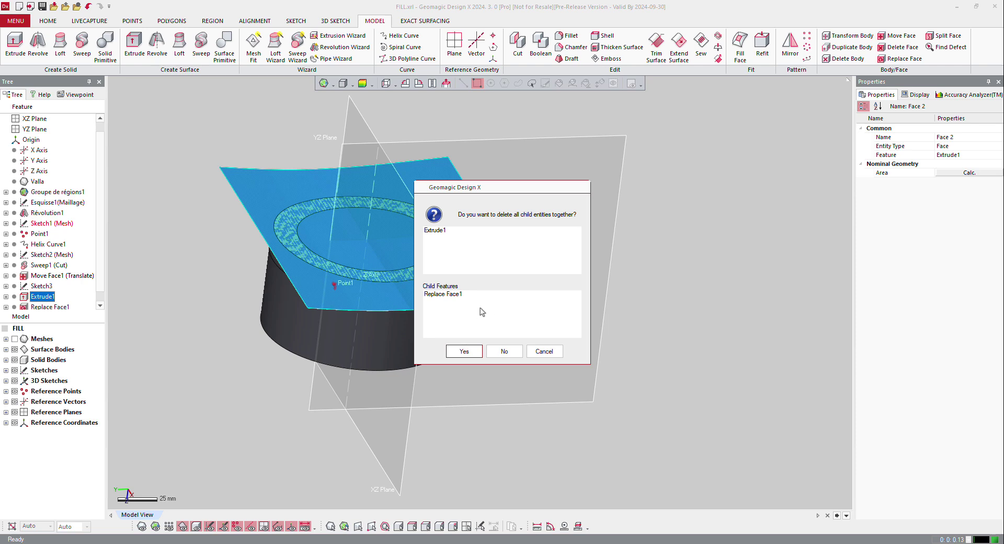
click(504, 351)
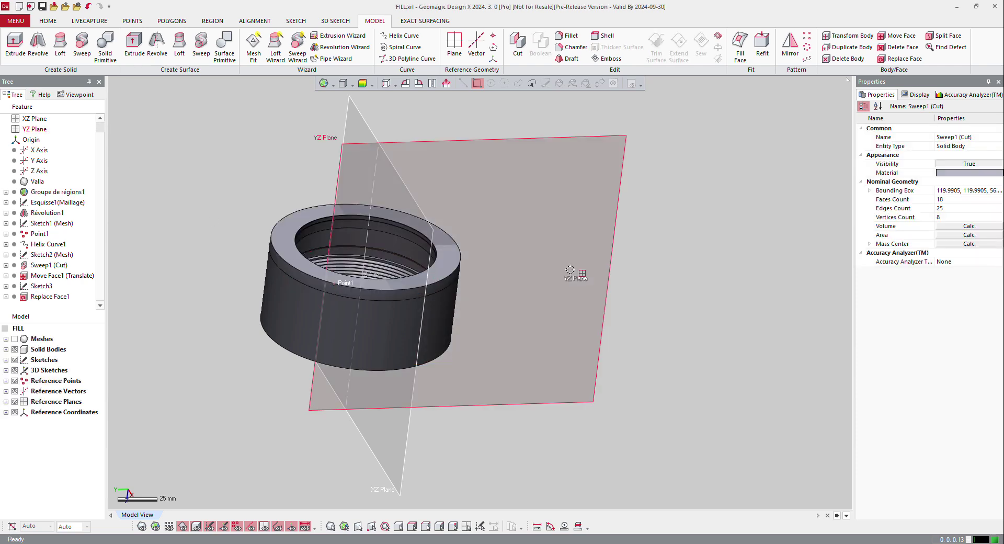
key(ctrl+z)
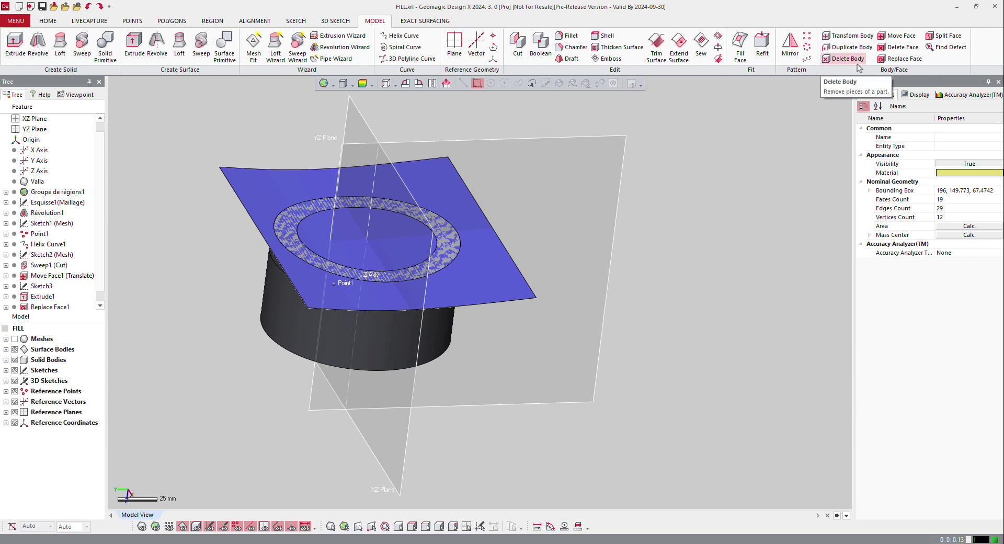
Remove the extruded surface body with Delete Body, keeping its feature in the history.
click(850, 58)
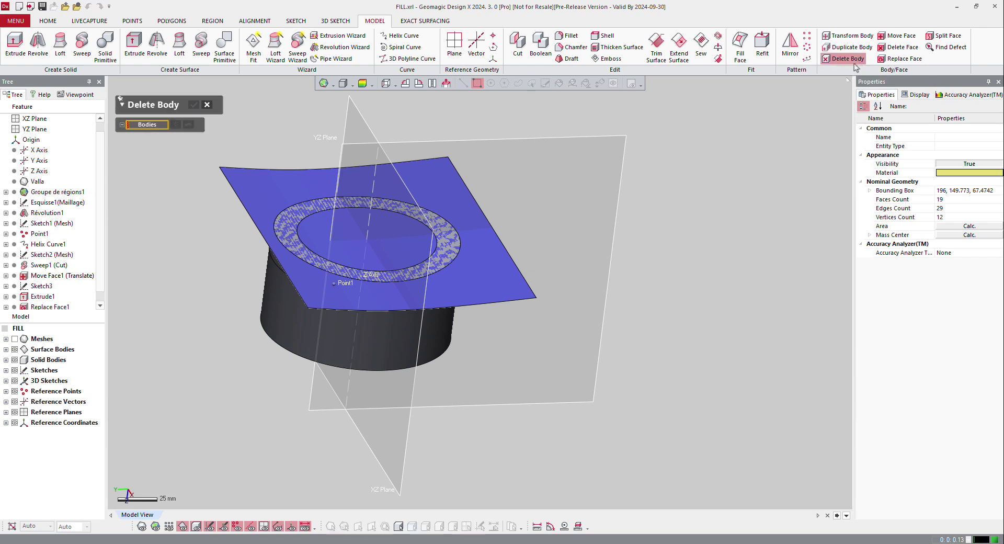
click(429, 175)
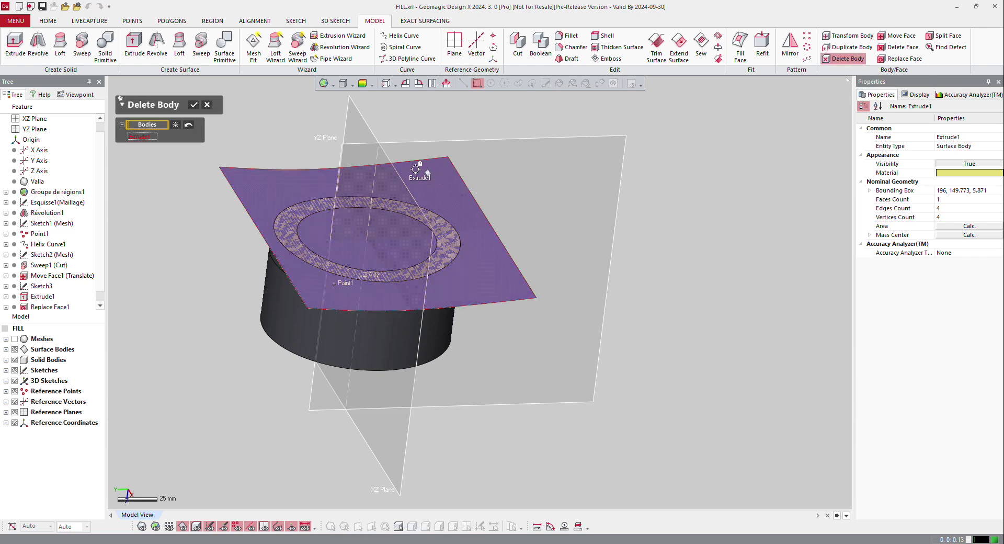
click(194, 105)
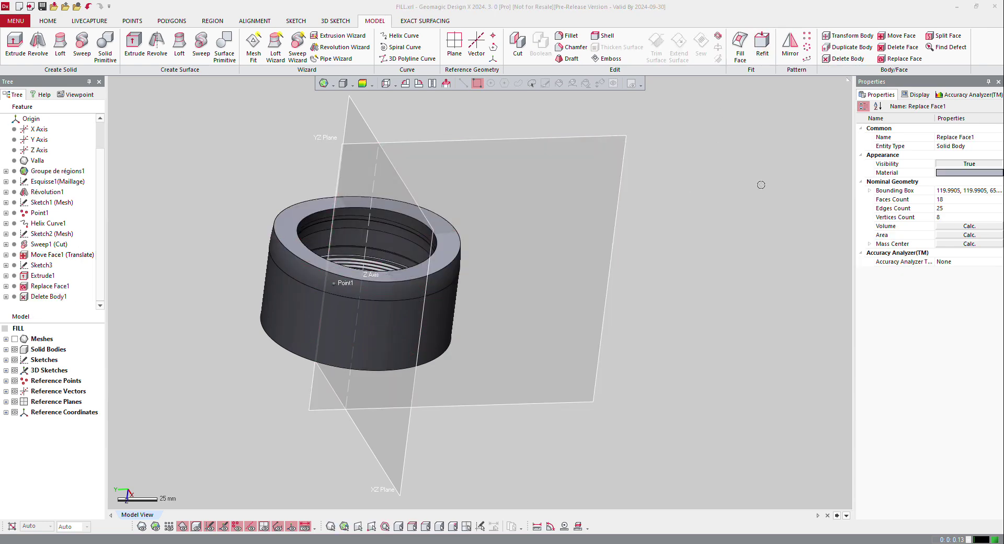
Try Duplicate Body on the tube to make an in-place copy, and undo the duplication.
click(850, 47)
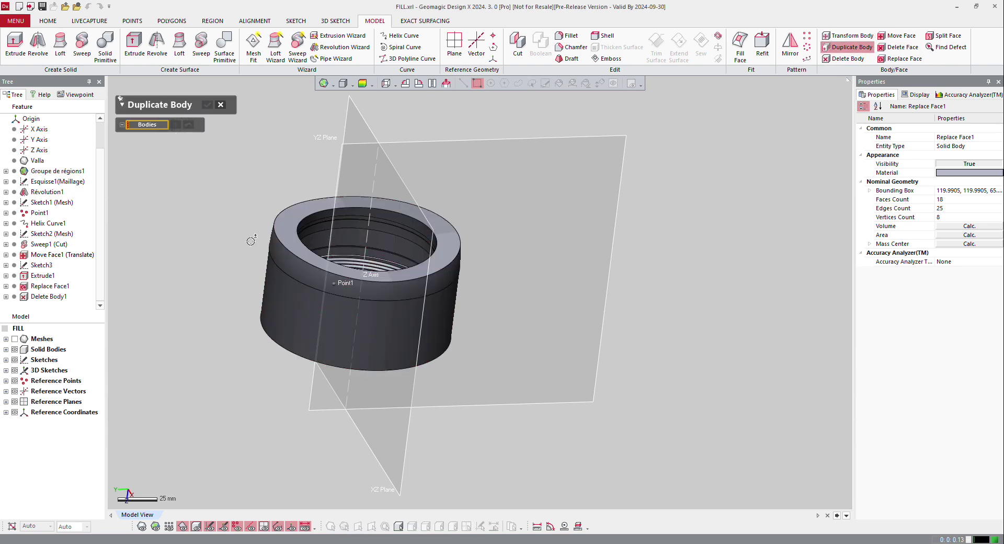
click(313, 282)
click(206, 103)
scroll(59, 305, down, 1)
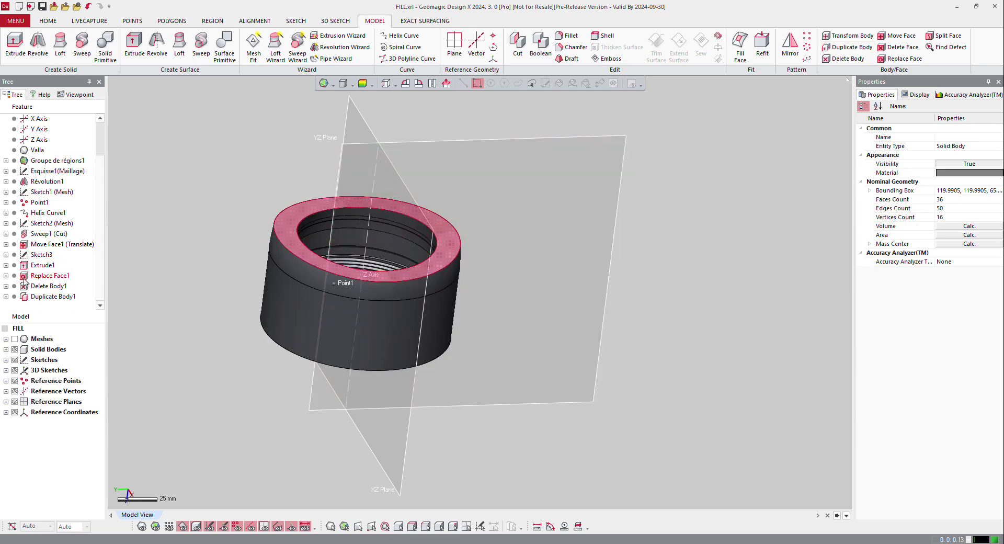
key(ctrl+z)
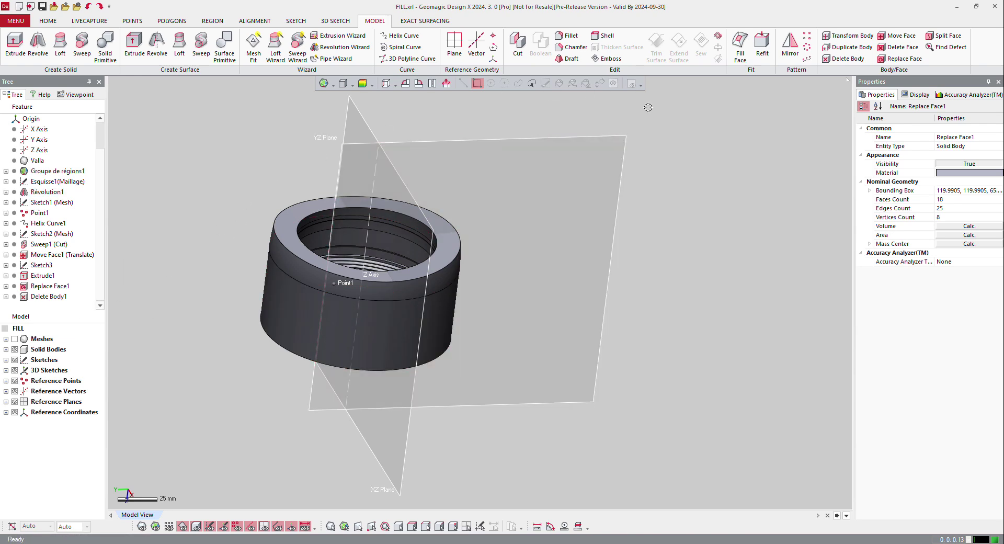
Use Transform Body with Duplicate enabled to create a copy of the tube translated about 136.5 mm along Y.
click(847, 36)
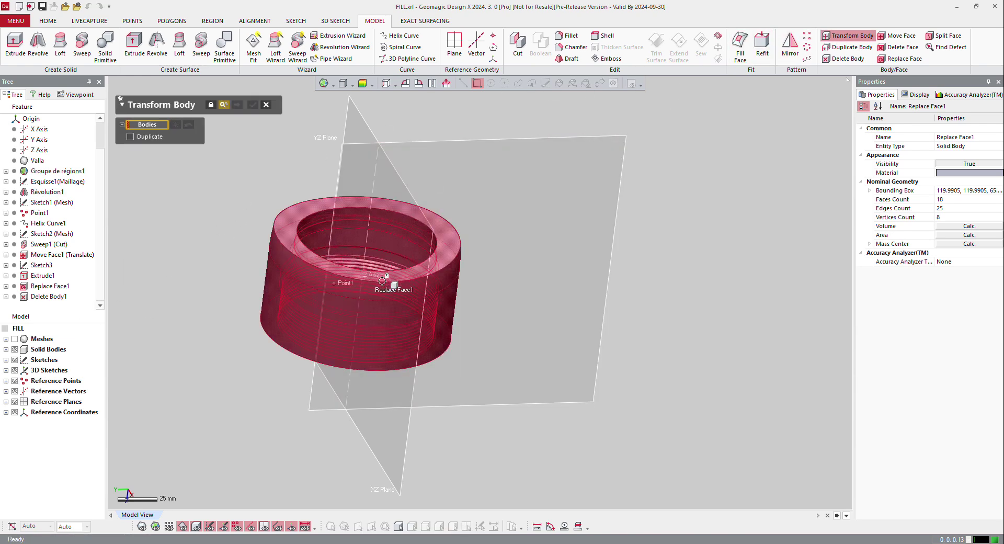
click(364, 217)
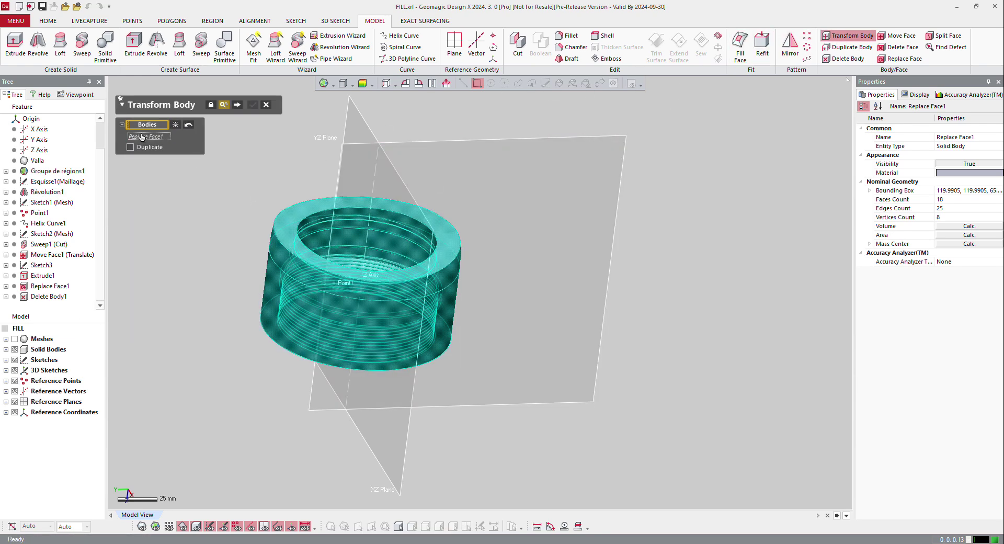
click(237, 105)
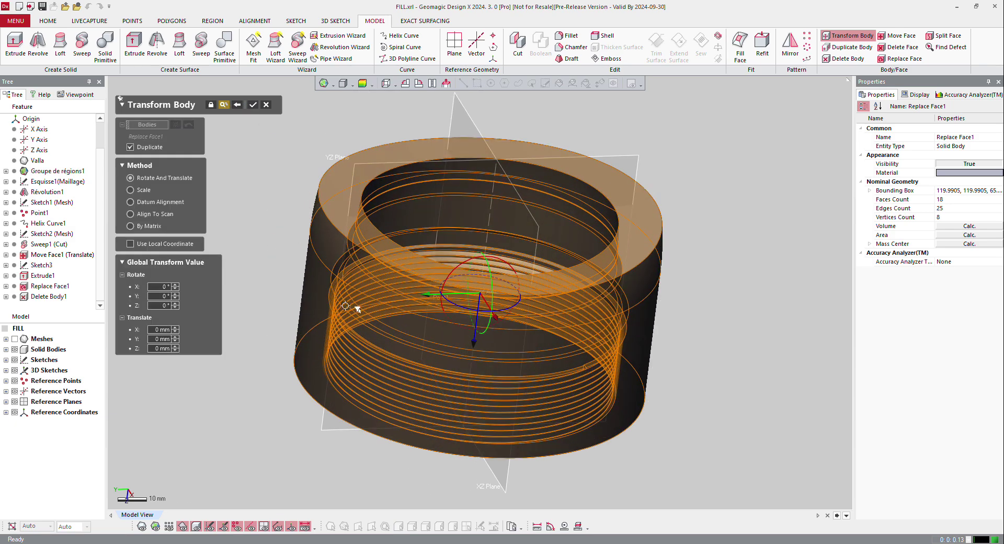
drag(430, 296, 52, 308)
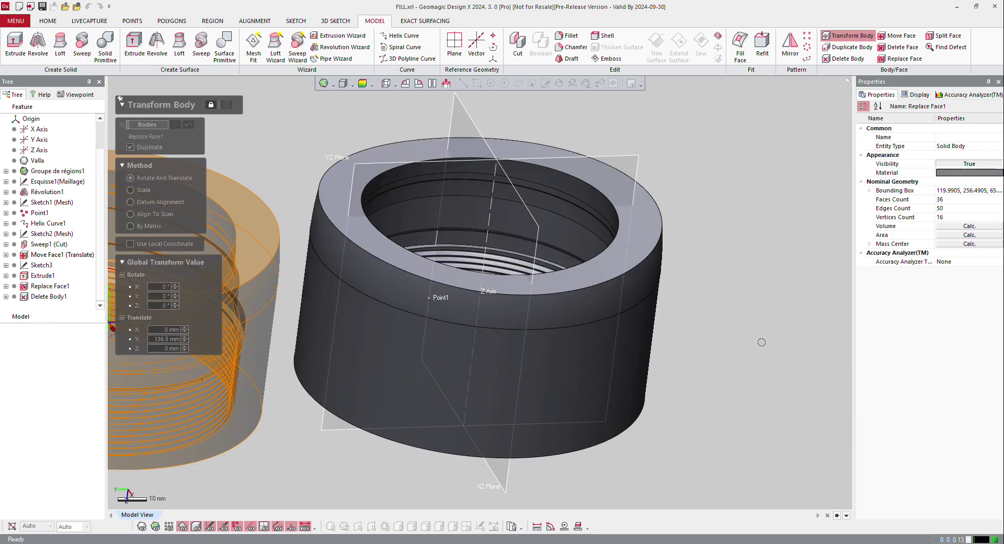
click(253, 104)
scroll(635, 285, down, 2)
right_drag(445, 285, 451, 316)
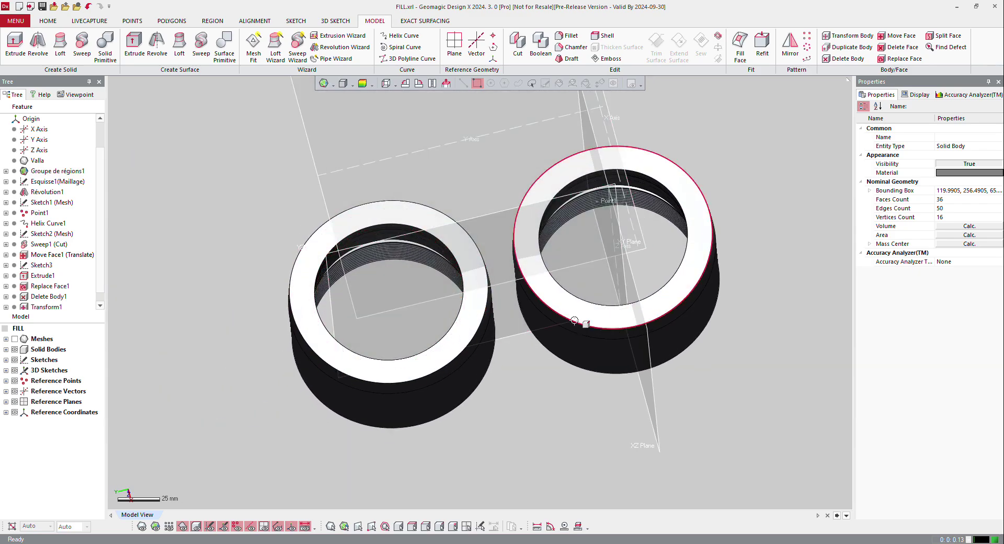